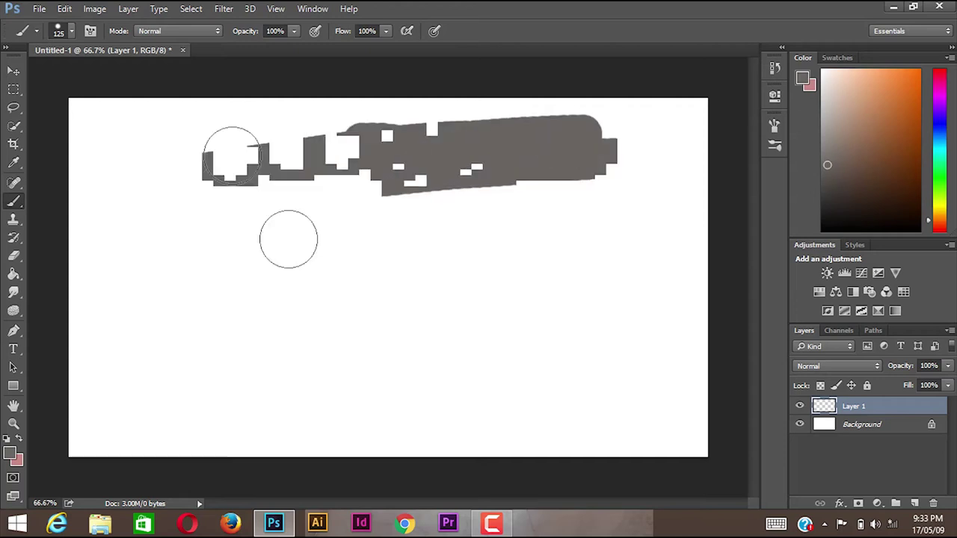
- Add a new empty layer above the grey base, lock the base, and target the new layer
key(ctrl+shift+n)
key(Return)
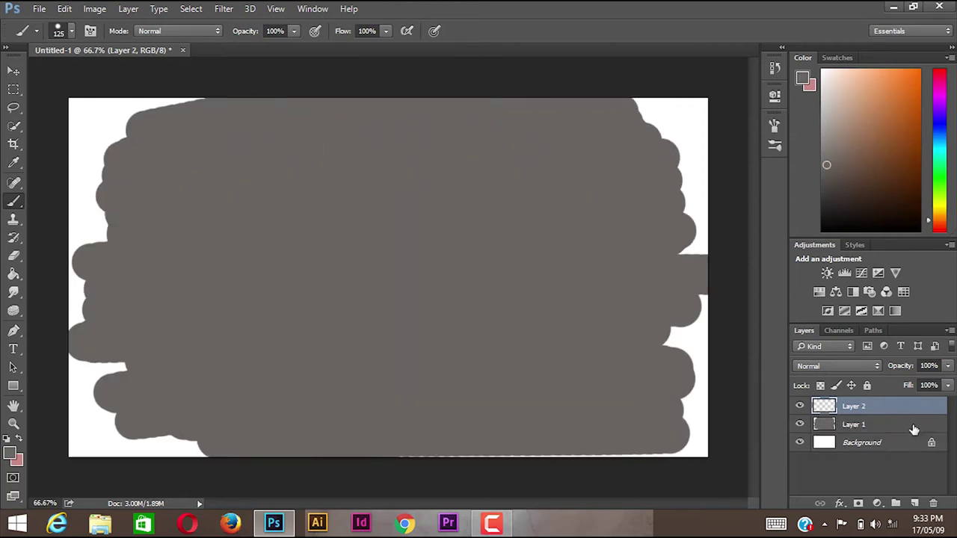
click(852, 423)
click(867, 385)
click(853, 406)
- Set up a large soft brush at 27% opacity with a light green colour
drag(295, 31, 244, 47)
key([)
key([)
key([)
click(939, 199)
click(852, 112)
click(776, 131)
click(502, 185)
click(776, 131)
- Paint soft green and teal-green strokes across the wall
mouse_move(431, 192)
mouse_down()
mouse_move(225, 284)
mouse_move(354, 411)
mouse_move(524, 299)
mouse_up()
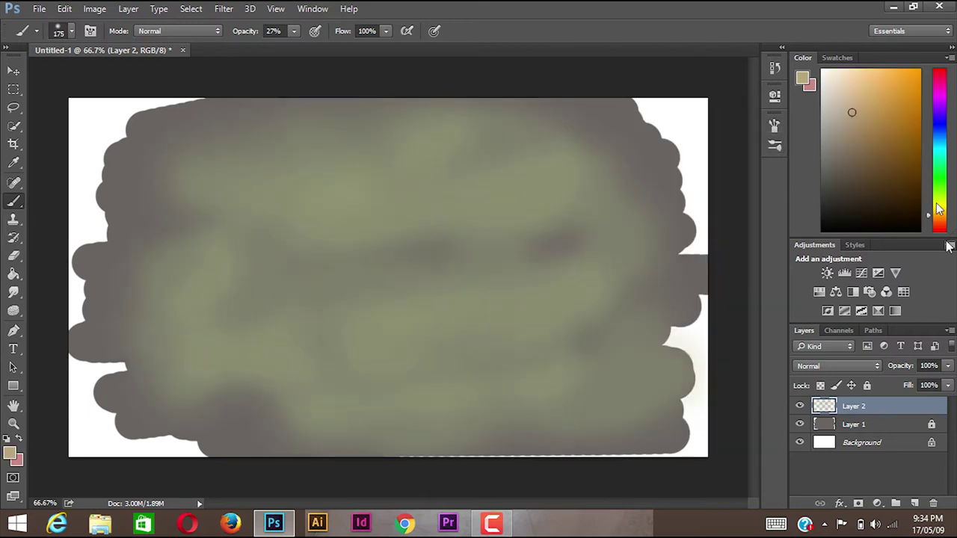
drag(299, 150, 448, 284)
drag(561, 336, 194, 149)
click(858, 106)
mouse_move(284, 135)
mouse_down()
mouse_move(179, 179)
mouse_move(406, 139)
mouse_move(160, 247)
mouse_move(506, 448)
mouse_up()
- Switch to purple and paint soft pinkish-purple strokes over the wall
click(939, 206)
drag(940, 217, 939, 98)
mouse_move(668, 187)
mouse_down()
mouse_move(558, 341)
mouse_move(247, 433)
mouse_move(263, 313)
mouse_move(353, 201)
mouse_up()
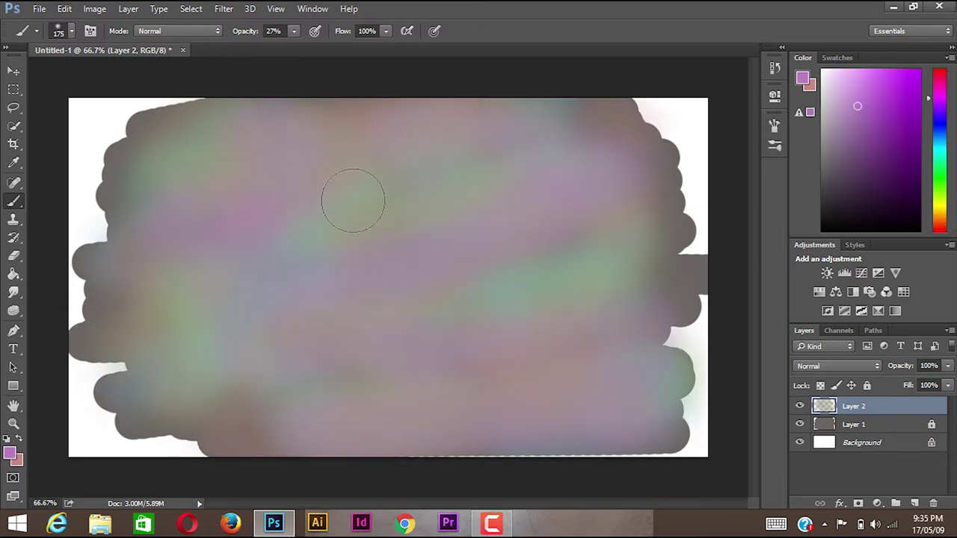
- Sample a greyish colour from the canvas at 9% opacity and add a new layer
alt+click(134, 263)
key(0)
key(9)
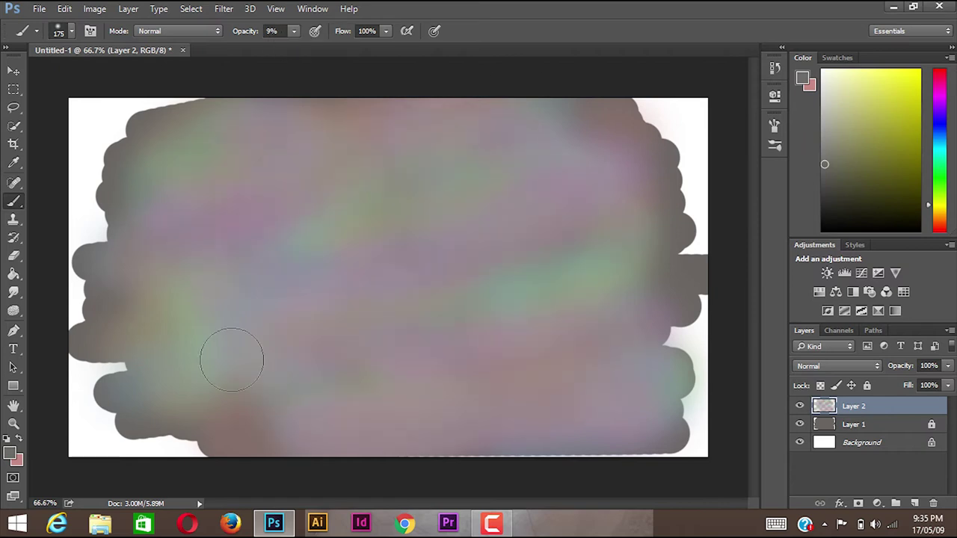
click(914, 503)
- Set the brush to 9 px black at 70% opacity
click(774, 125)
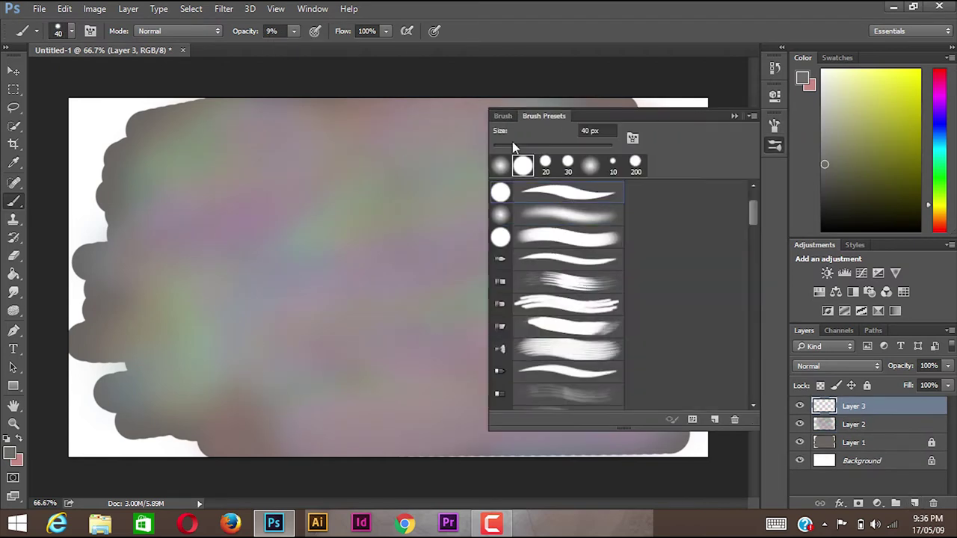
click(598, 218)
key(7)
click(865, 208)
click(774, 143)
click(775, 125)
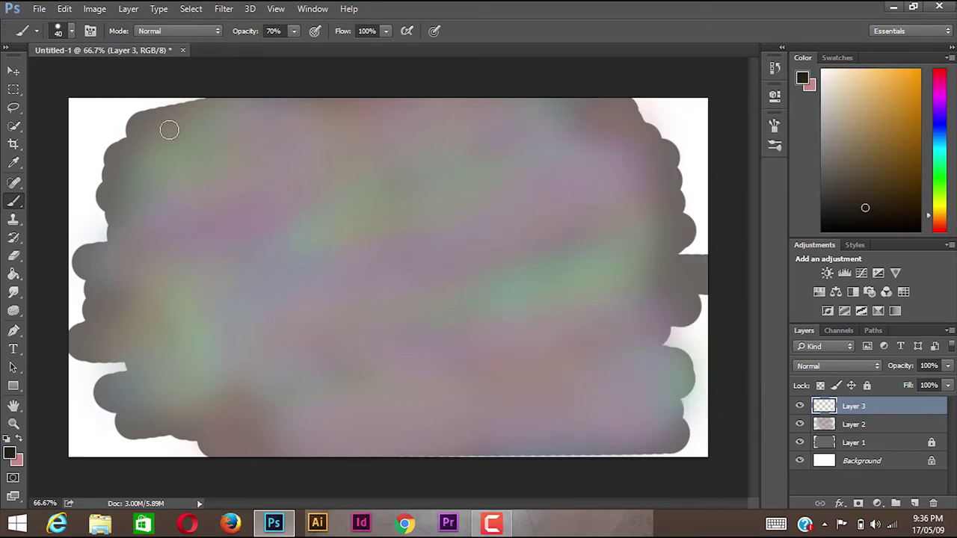
- Draw rounded stone outlines across the wall, then add an empty layer above
drag(193, 150, 139, 154)
mouse_move(212, 110)
mouse_down()
mouse_move(148, 239)
mouse_move(258, 183)
mouse_move(304, 133)
mouse_move(337, 155)
mouse_move(172, 277)
mouse_move(279, 324)
mouse_up()
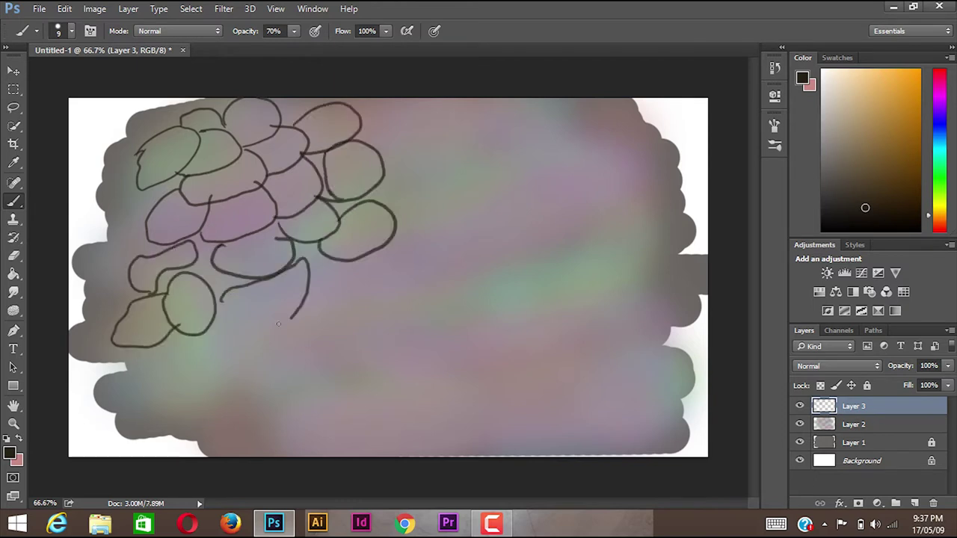
mouse_move(371, 116)
mouse_down()
mouse_move(448, 191)
mouse_move(516, 154)
mouse_move(553, 172)
mouse_move(561, 217)
mouse_move(419, 241)
mouse_move(313, 329)
mouse_move(538, 299)
mouse_move(604, 259)
mouse_move(186, 340)
mouse_move(350, 344)
mouse_move(512, 315)
mouse_up()
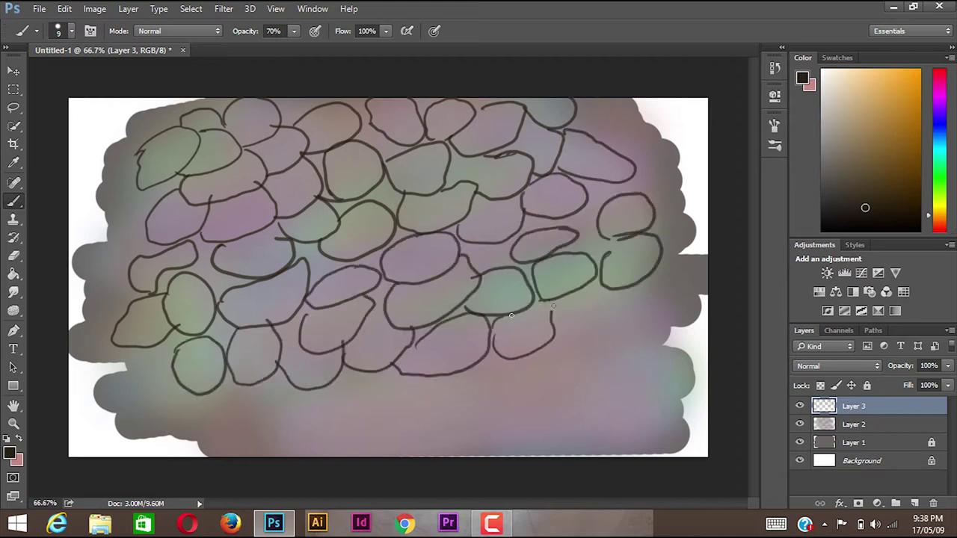
drag(590, 289, 611, 330)
drag(611, 330, 610, 340)
mouse_move(431, 390)
mouse_down()
mouse_move(191, 400)
mouse_move(463, 419)
mouse_move(591, 404)
mouse_move(599, 426)
mouse_up()
click(915, 504)
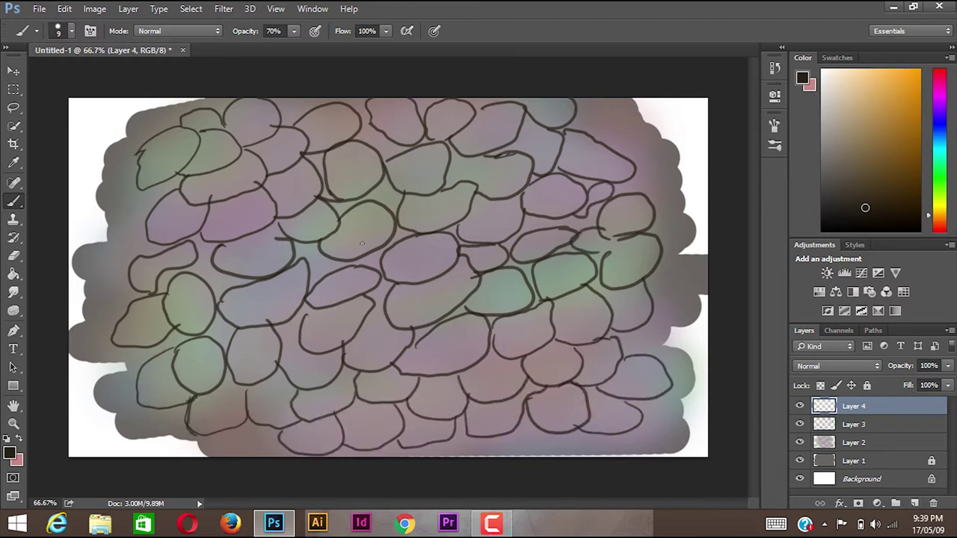
- Pick a light grey colour and try out brush tip sizes and opacities
alt+click(203, 203)
click(775, 145)
click(553, 247)
click(775, 144)
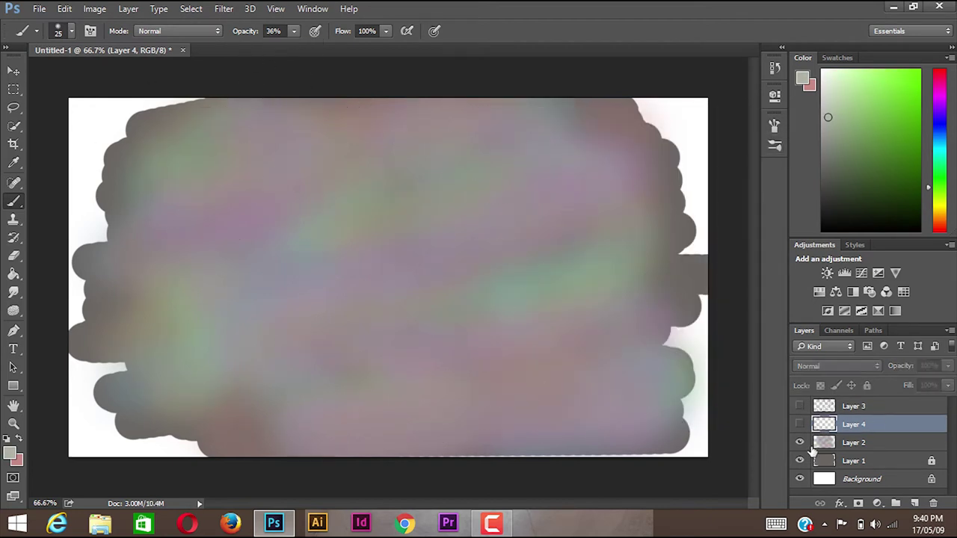
click(853, 177)
click(774, 144)
key(1)
key(2)
key(2)
key(1)
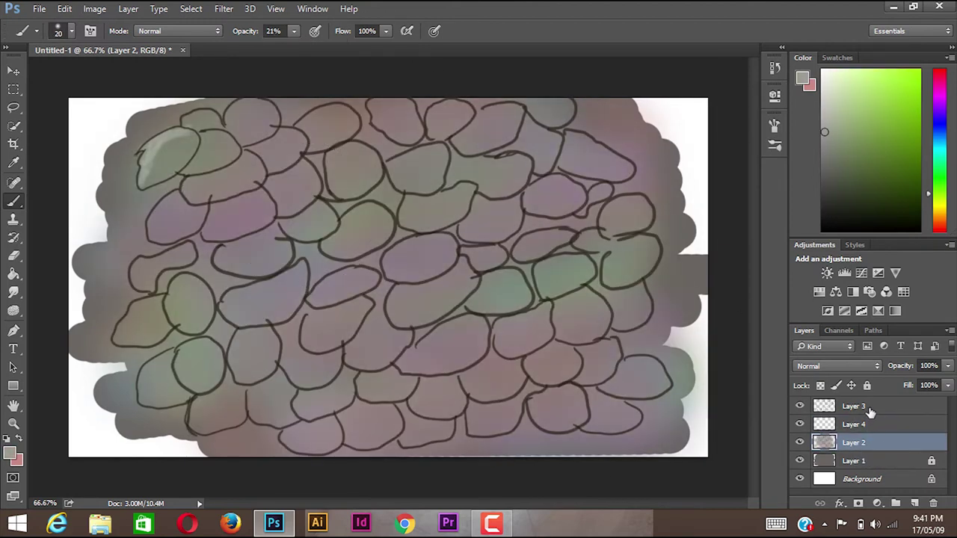
key(8)
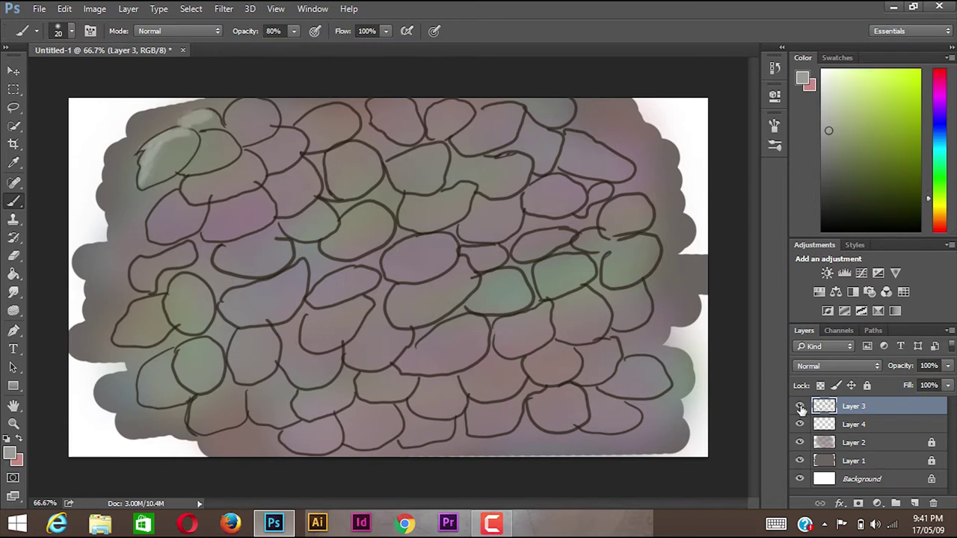
- On Layer 4, sample greyish-pink at 35% opacity and highlight the top and left stones
click(853, 424)
key(3)
key(5)
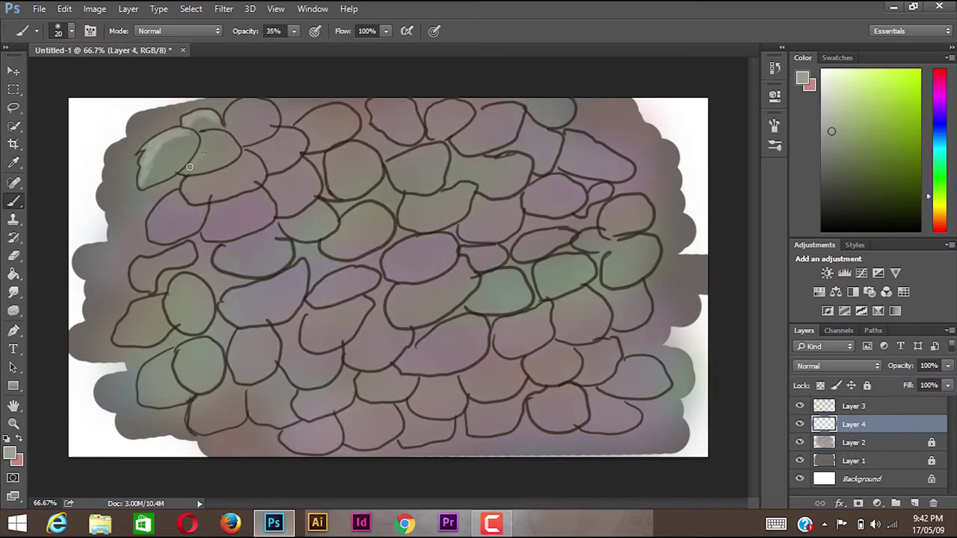
alt+click(198, 161)
mouse_move(231, 105)
mouse_down()
mouse_move(299, 157)
mouse_move(258, 134)
mouse_up()
drag(172, 201, 218, 206)
- At 55% opacity, sample a lighter pinkish-grey and highlight top-middle and left-side stones
key(5)
key(5)
alt+click(322, 124)
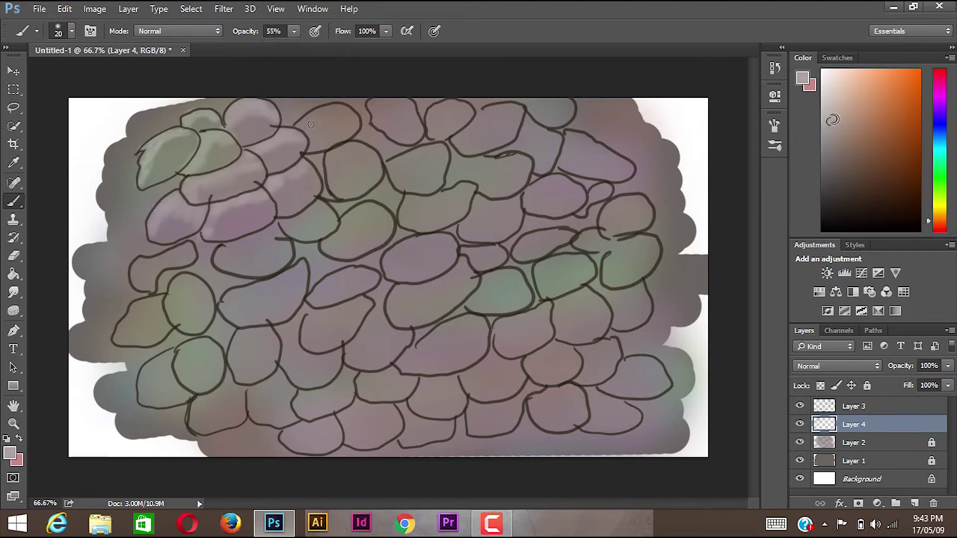
drag(310, 120, 349, 144)
drag(374, 105, 418, 116)
mouse_move(224, 251)
mouse_down()
mouse_move(281, 242)
mouse_move(329, 210)
mouse_up()
mouse_move(138, 273)
mouse_down()
mouse_move(179, 254)
mouse_move(179, 322)
mouse_up()
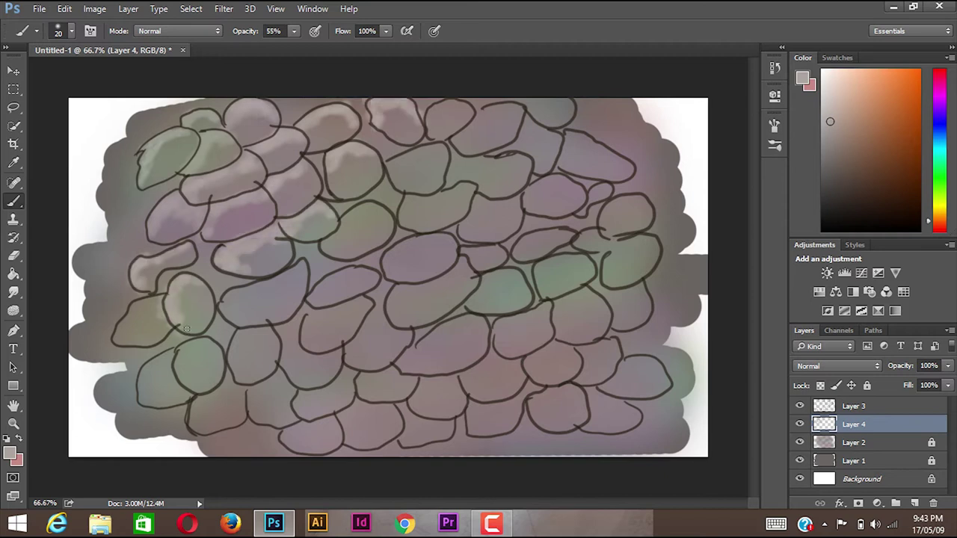
drag(184, 288, 202, 295)
drag(146, 307, 116, 337)
- Highlight stones through the centre, middle row and lower left
mouse_move(234, 312)
mouse_down()
mouse_move(299, 275)
mouse_move(348, 220)
mouse_move(393, 209)
mouse_up()
drag(340, 255, 396, 217)
mouse_move(441, 146)
mouse_down()
mouse_move(408, 159)
mouse_move(419, 183)
mouse_up()
mouse_move(438, 123)
mouse_down()
mouse_move(452, 105)
mouse_move(458, 145)
mouse_up()
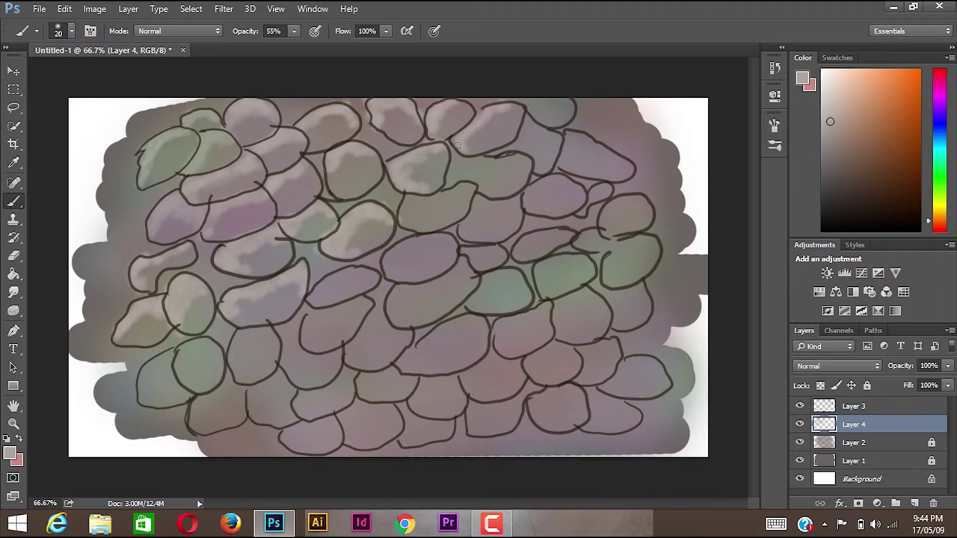
drag(311, 299, 370, 268)
drag(388, 273, 445, 237)
drag(187, 374, 217, 348)
drag(149, 400, 168, 357)
mouse_move(198, 423)
mouse_down()
mouse_move(239, 383)
mouse_move(254, 408)
mouse_up()
drag(273, 329, 232, 346)
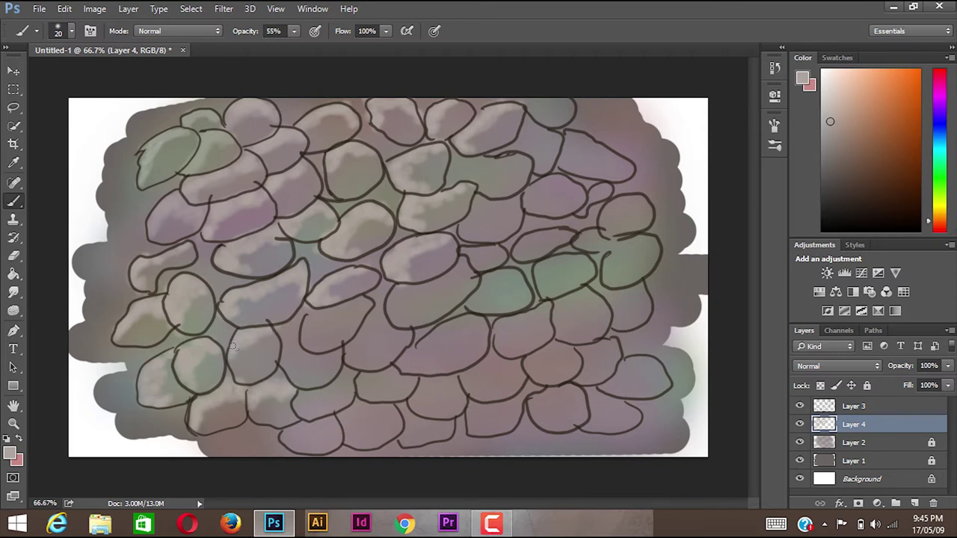
- Highlight the lower-middle and bottom-row stones
drag(299, 383, 359, 303)
drag(352, 367, 404, 329)
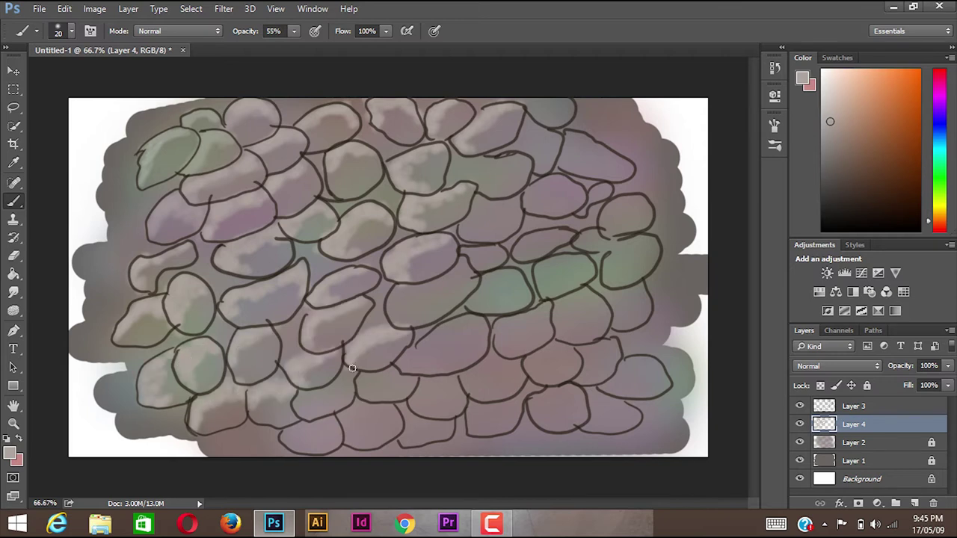
drag(299, 404, 347, 378)
drag(411, 374, 359, 394)
drag(284, 441, 341, 418)
drag(345, 423, 397, 404)
mouse_move(390, 305)
mouse_down()
mouse_move(471, 263)
mouse_move(441, 281)
mouse_up()
mouse_move(403, 368)
mouse_down()
mouse_move(445, 327)
mouse_move(483, 318)
mouse_up()
- Highlight the upper-right, right-of-centre and lower-right stones
drag(462, 254, 497, 247)
mouse_move(474, 223)
mouse_down()
mouse_move(516, 202)
mouse_move(520, 157)
mouse_move(553, 118)
mouse_up()
drag(527, 206, 583, 183)
drag(517, 253, 571, 234)
drag(469, 303, 512, 275)
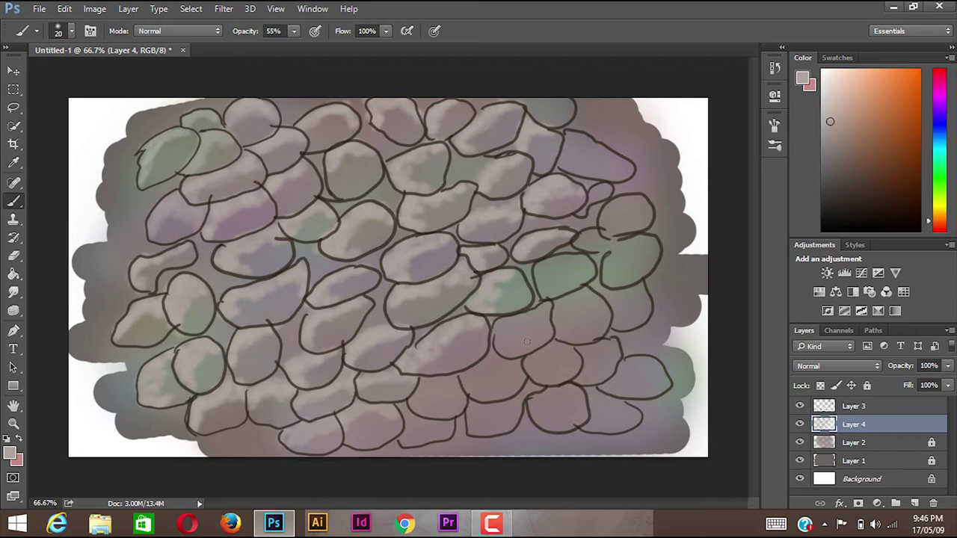
drag(412, 397, 467, 381)
drag(402, 441, 448, 379)
mouse_move(460, 383)
mouse_down()
mouse_move(477, 366)
mouse_move(555, 346)
mouse_up()
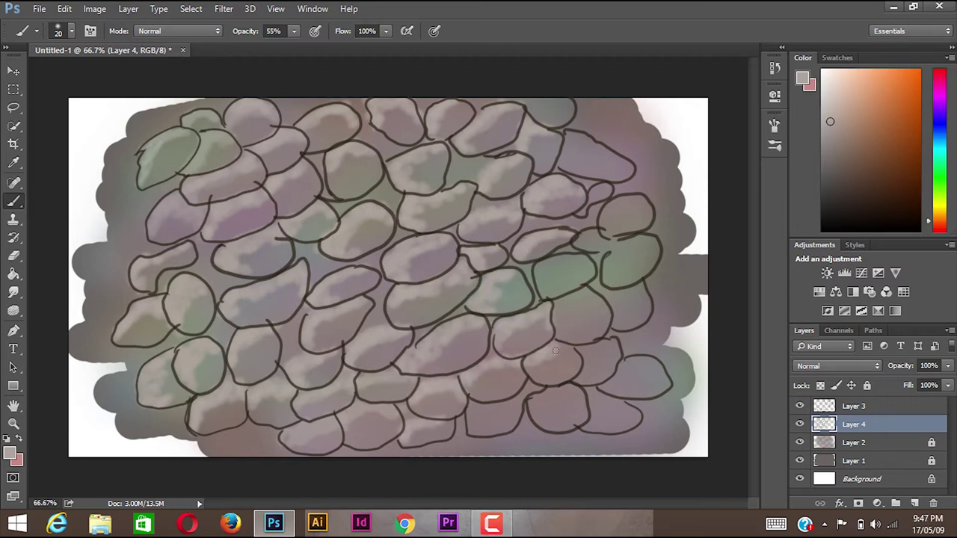
- Highlight the right-edge and remaining upper-right stones, then add Layer 5
drag(532, 408, 583, 389)
drag(587, 427, 621, 398)
drag(610, 390, 650, 358)
drag(579, 374, 651, 344)
mouse_move(557, 330)
mouse_down()
mouse_move(591, 291)
mouse_move(586, 256)
mouse_move(613, 273)
mouse_move(536, 317)
mouse_up()
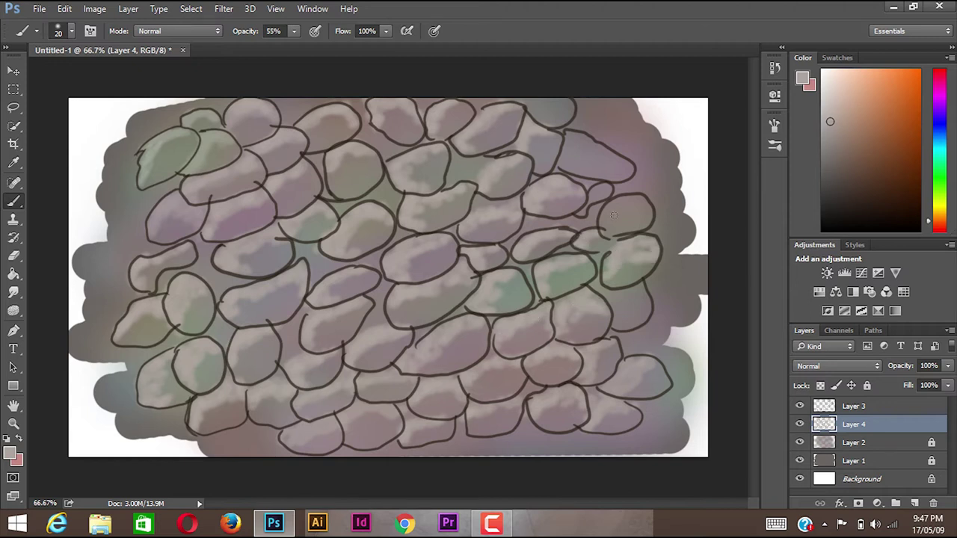
drag(613, 215, 644, 209)
drag(588, 166, 567, 138)
drag(620, 159, 565, 134)
drag(571, 104, 526, 97)
click(916, 503)
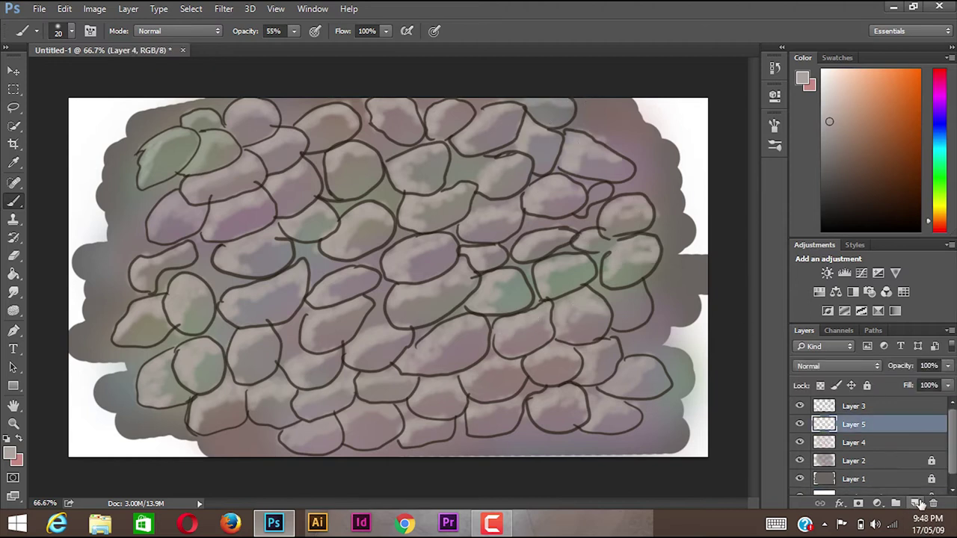
- Darken the top-left stones with dark tones sampled from the wall
alt+click(164, 165)
mouse_move(157, 173)
mouse_down()
mouse_move(190, 141)
mouse_move(169, 162)
mouse_move(241, 151)
mouse_move(270, 119)
mouse_up()
alt+click(250, 126)
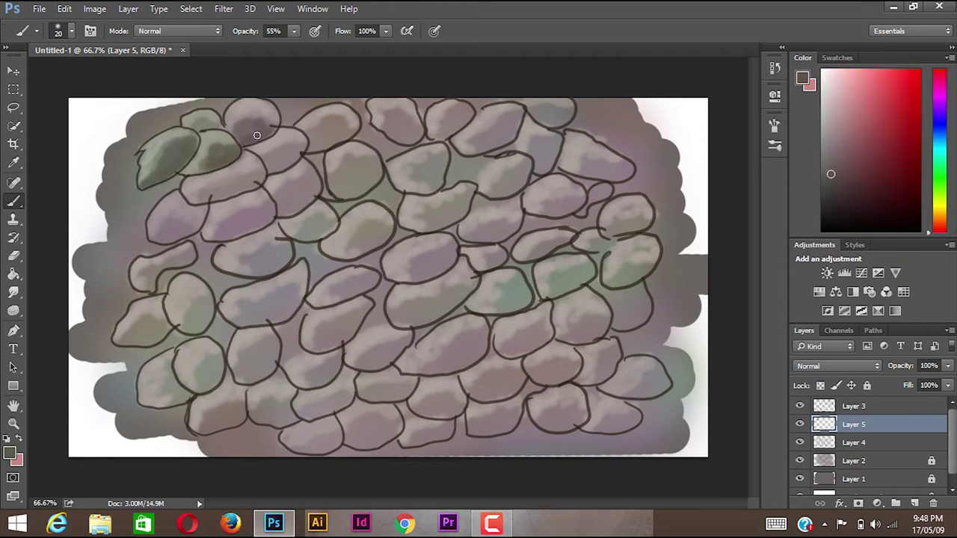
alt+click(196, 164)
drag(187, 170, 206, 157)
- Paint darker sampled shading over the stones along the top row
alt+click(321, 166)
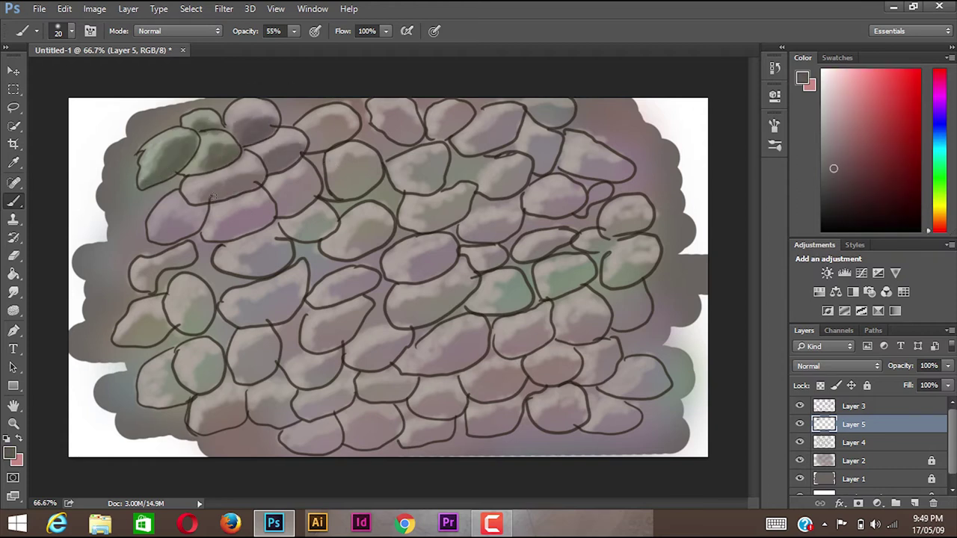
alt+click(329, 139)
mouse_move(314, 143)
mouse_down()
mouse_move(352, 120)
mouse_move(353, 133)
mouse_move(468, 105)
mouse_up()
alt+click(389, 124)
alt+click(418, 127)
alt+click(478, 142)
drag(471, 142, 520, 118)
- Add darker shadow to the upper-right stones
alt+click(554, 146)
drag(532, 161, 561, 142)
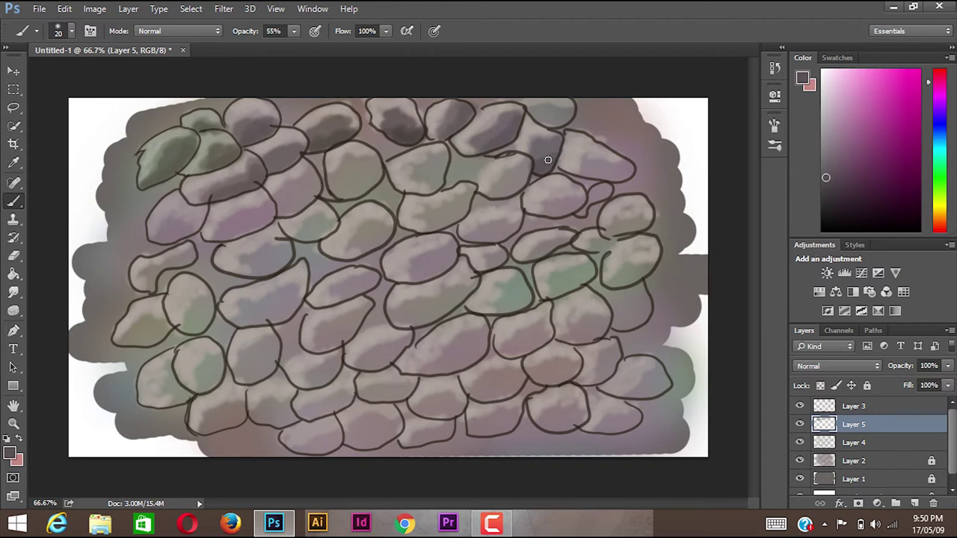
alt+click(606, 194)
drag(591, 179, 631, 166)
- Darken the stones below the top row, from centre to left of centre
alt+click(426, 176)
drag(441, 156, 422, 189)
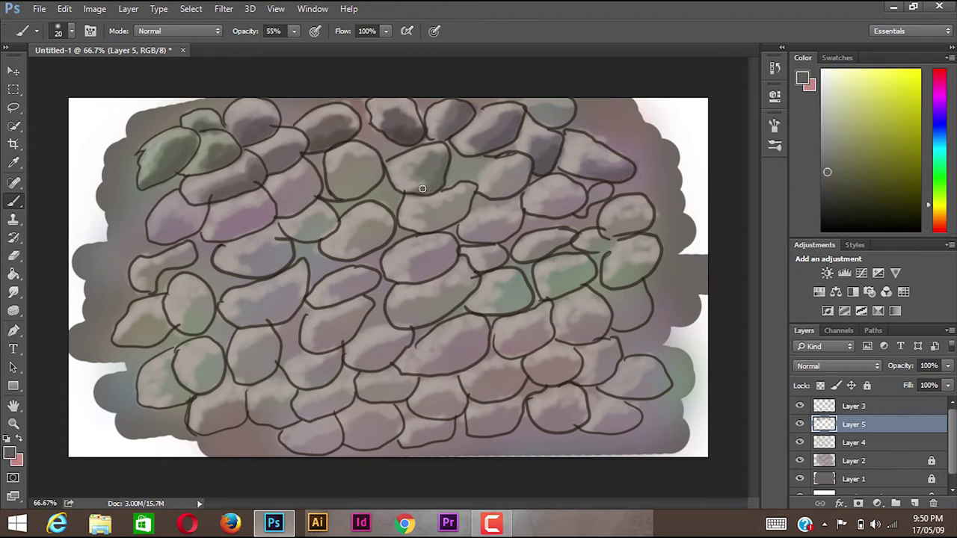
alt+click(435, 183)
drag(345, 190, 365, 183)
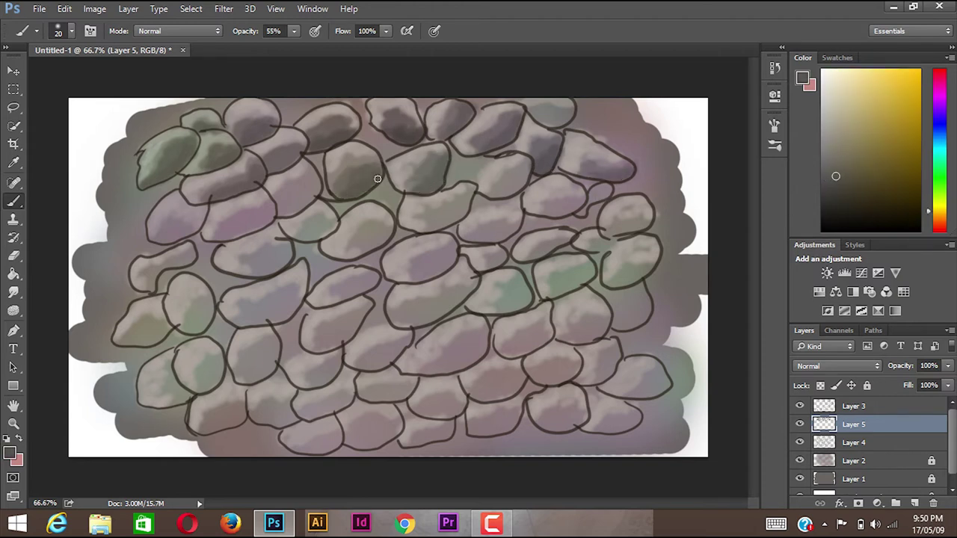
alt+click(307, 190)
drag(288, 202, 317, 184)
mouse_move(225, 217)
mouse_down()
mouse_move(246, 230)
mouse_move(265, 216)
mouse_up()
- Shade the stones on the left darker with sampled tones
alt+click(171, 280)
drag(183, 224, 162, 245)
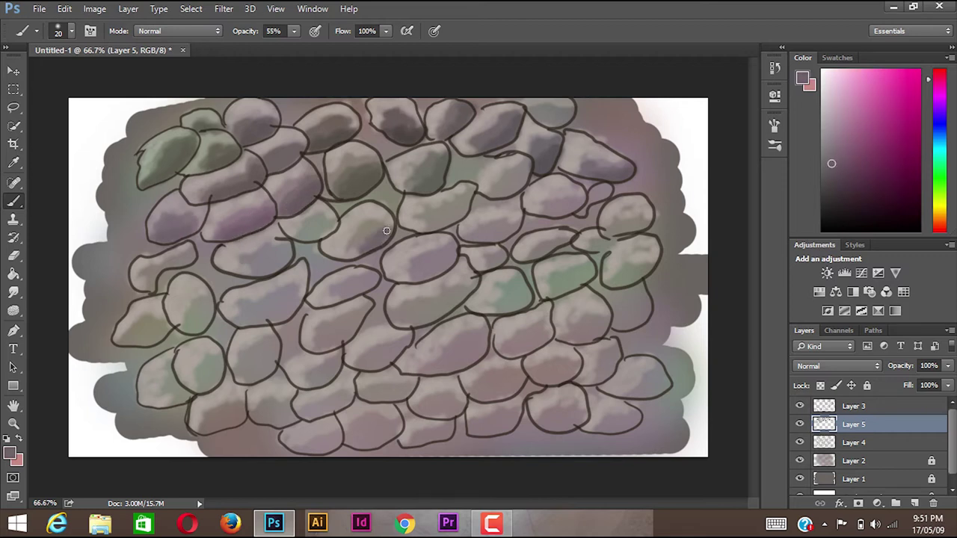
alt+click(365, 181)
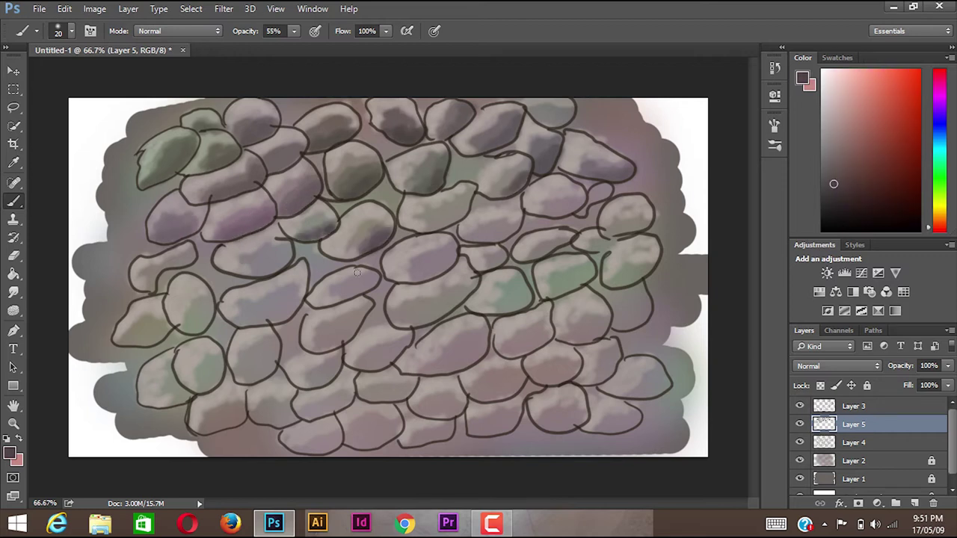
alt+click(177, 305)
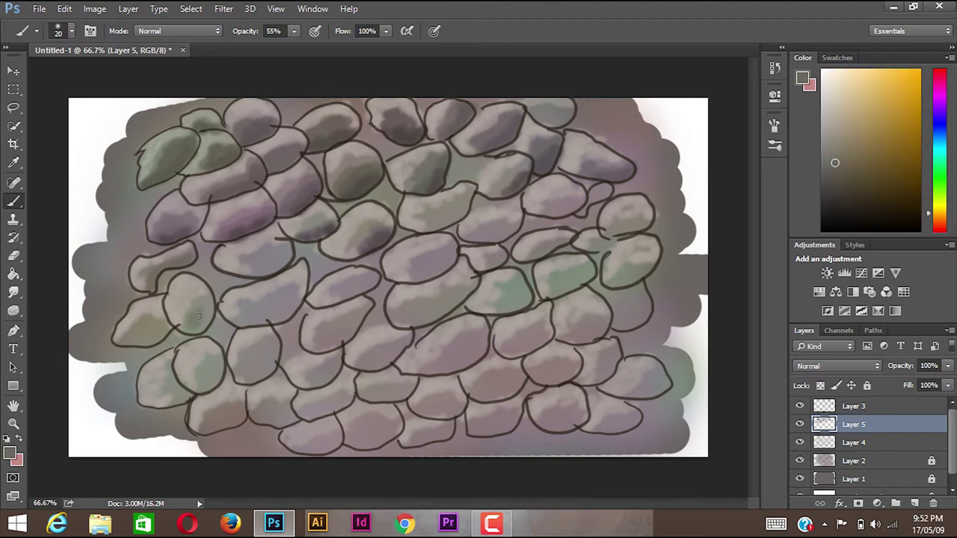
- Add darker pinkish shading across a lower stone and a middle stone
alt+click(288, 229)
alt+click(384, 259)
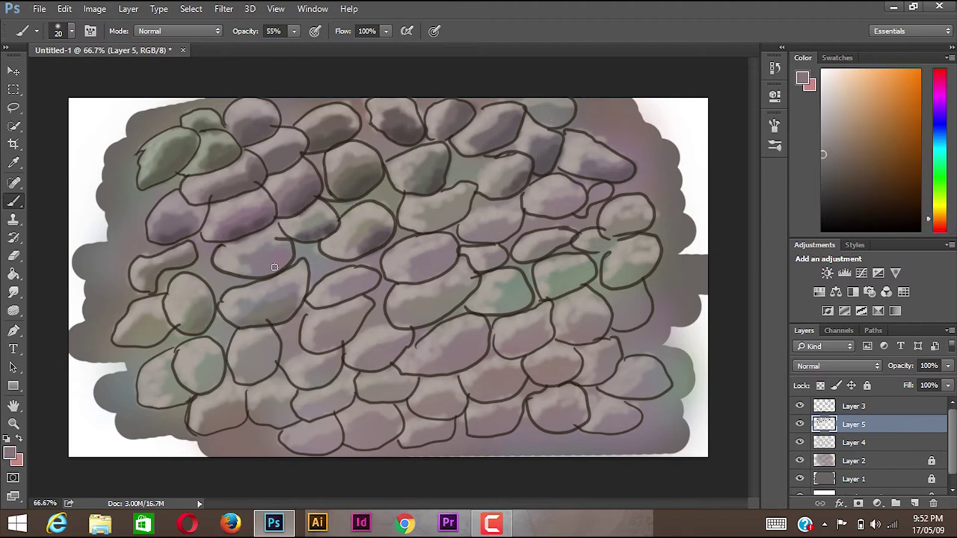
alt+click(417, 273)
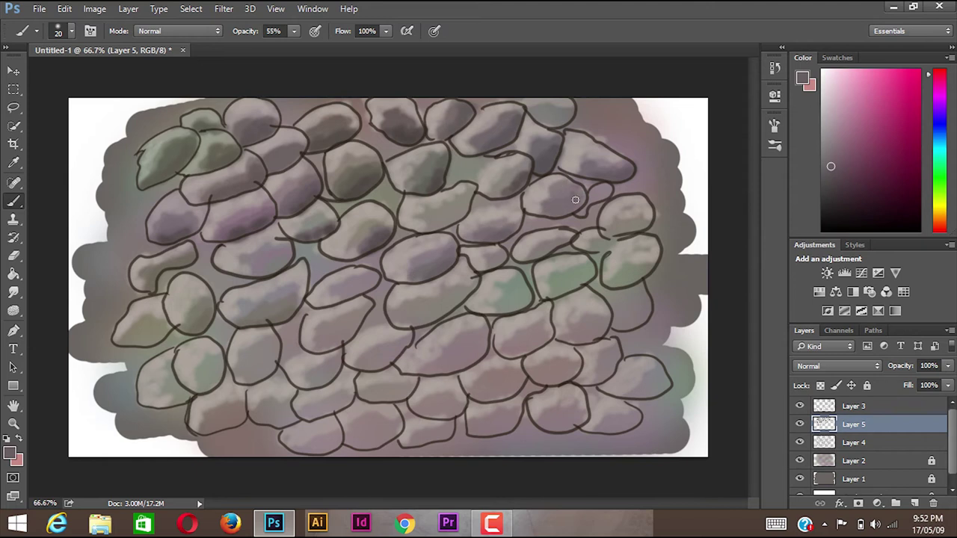
drag(323, 348, 360, 327)
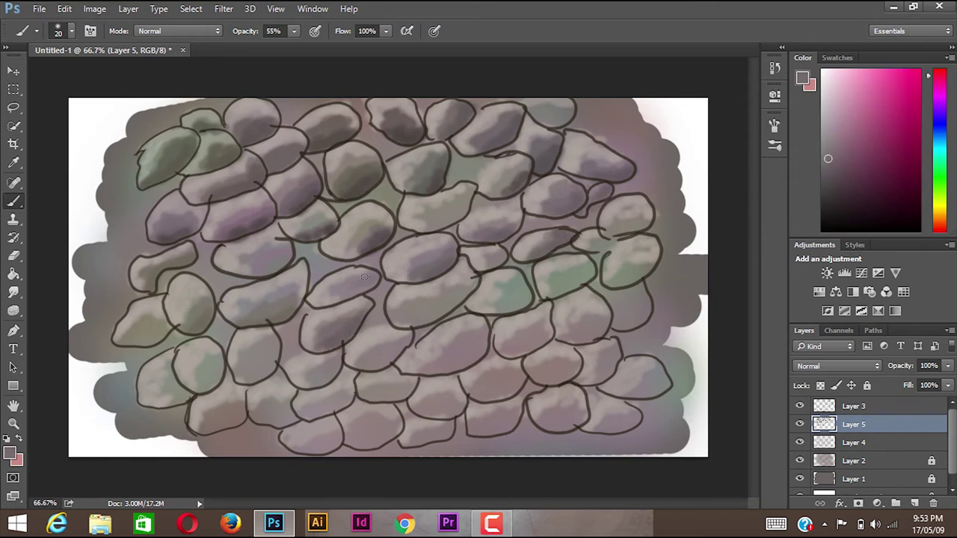
drag(364, 277, 341, 304)
alt+click(203, 357)
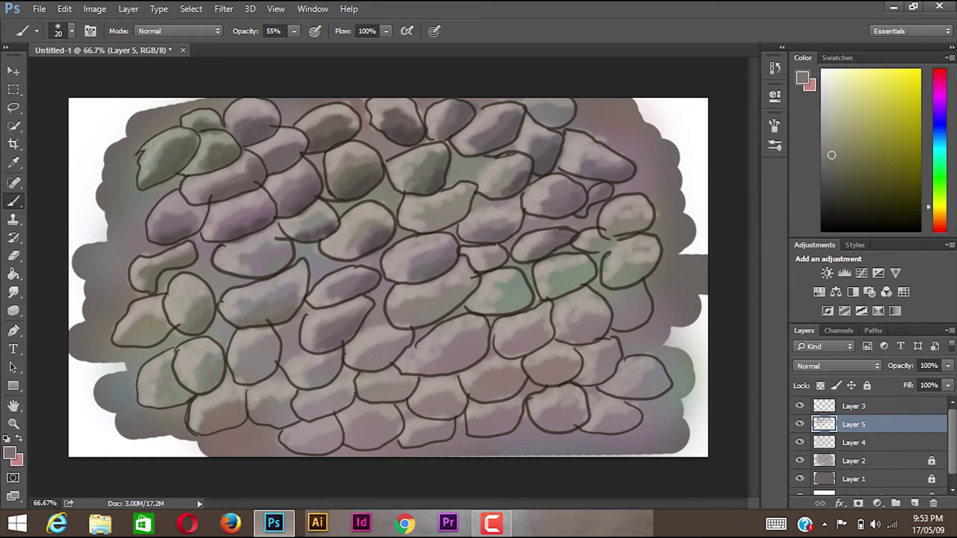
- Redraw dark brown outlines around the lower-middle stones, undoing one stray stroke
alt+click(170, 381)
alt+click(224, 416)
alt+click(297, 402)
drag(258, 422, 350, 398)
drag(293, 432, 340, 449)
mouse_move(407, 341)
mouse_down()
mouse_move(375, 392)
mouse_move(407, 405)
mouse_up()
drag(350, 423, 398, 447)
alt+click(369, 436)
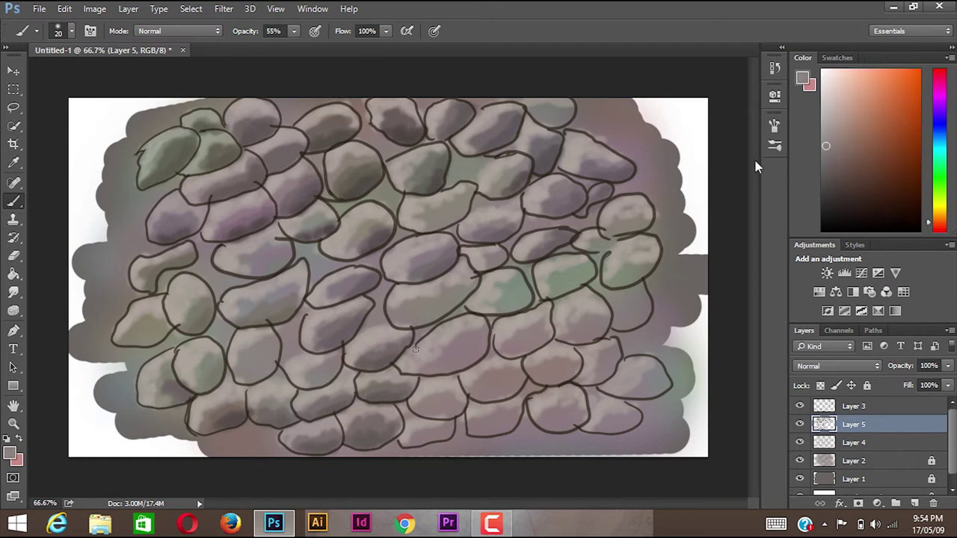
key(ctrl+z)
- Darken the right and lower-right stones with an orange-yellow sampled tone
alt+click(308, 206)
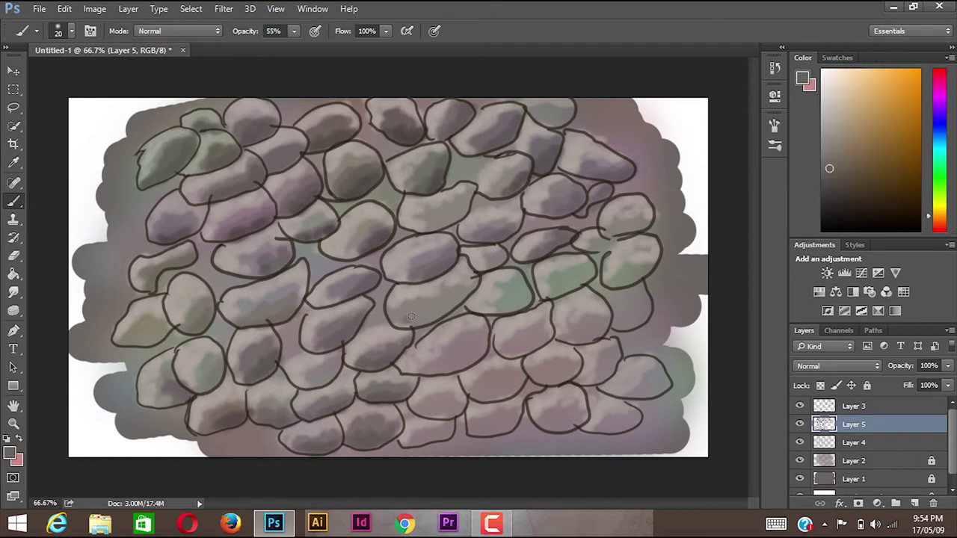
drag(534, 299, 598, 271)
mouse_move(447, 367)
mouse_down()
mouse_move(482, 338)
mouse_move(596, 335)
mouse_up()
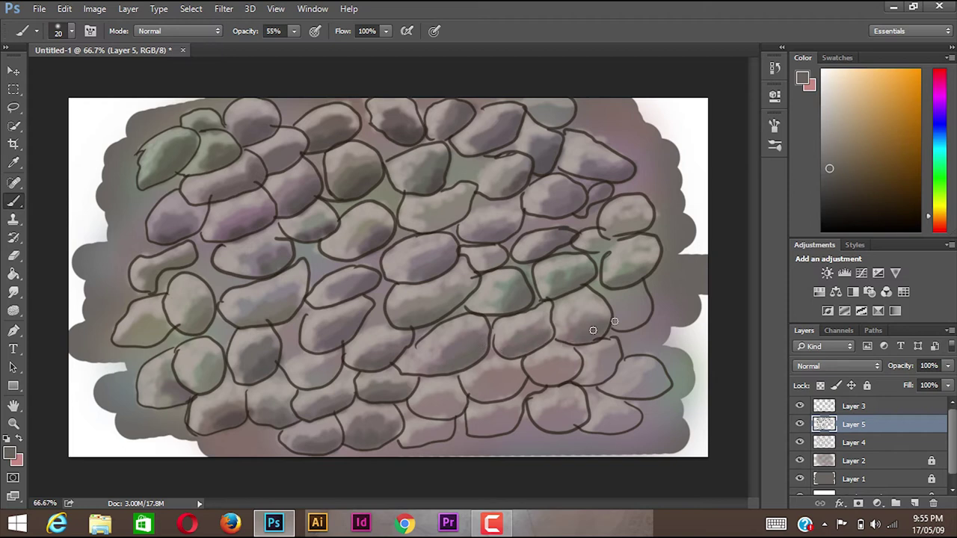
drag(478, 389, 516, 385)
click(867, 460)
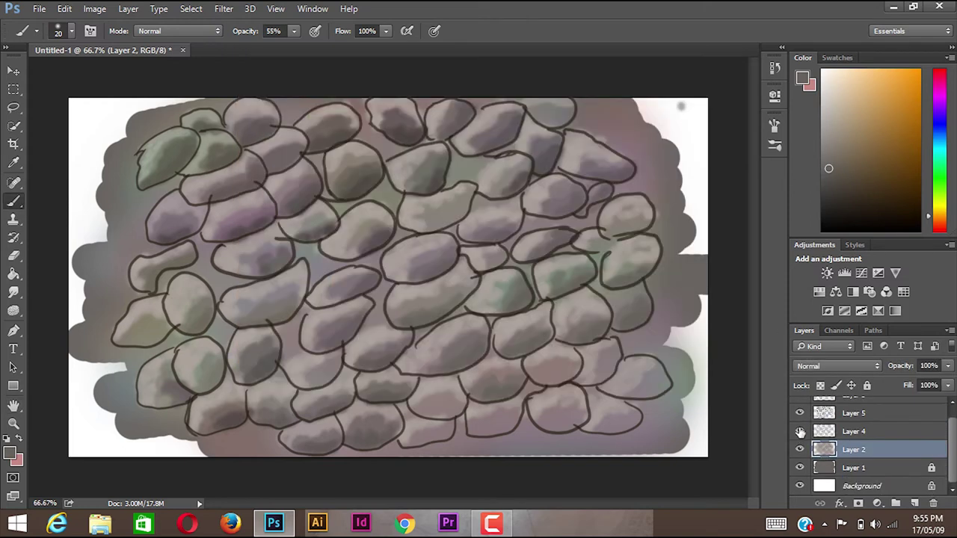
- With the stone layers hidden, even out Layer 2's colour base using broad 11% strokes
drag(799, 406, 799, 442)
key(])
key(1)
key(1)
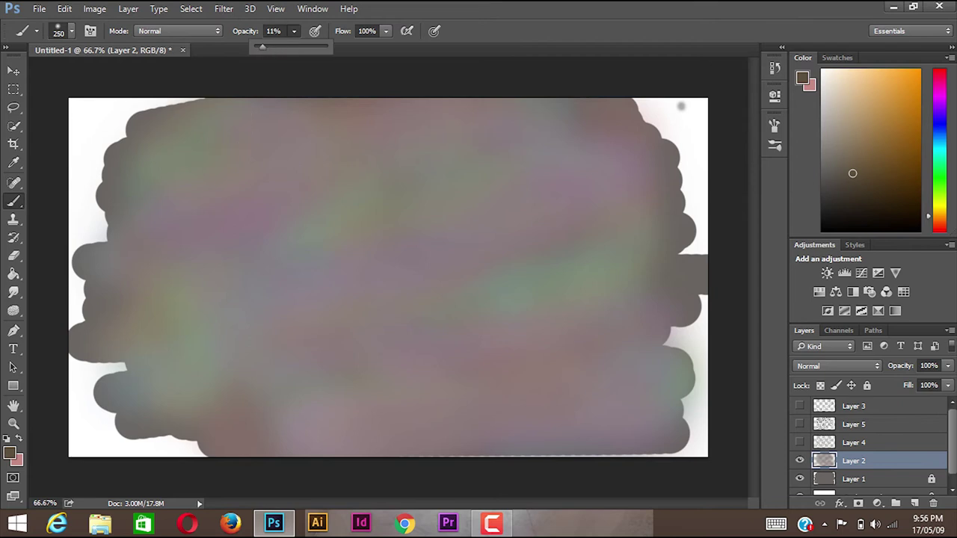
drag(225, 247, 673, 172)
drag(414, 188, 668, 434)
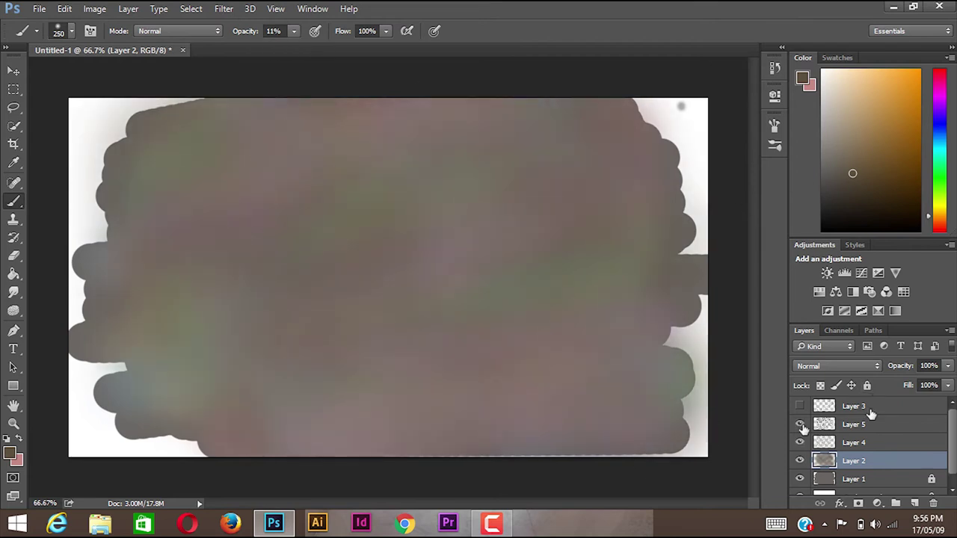
drag(799, 406, 800, 442)
- Make Layer 5 active and reset the brush to 54 px at 54% opacity
click(853, 442)
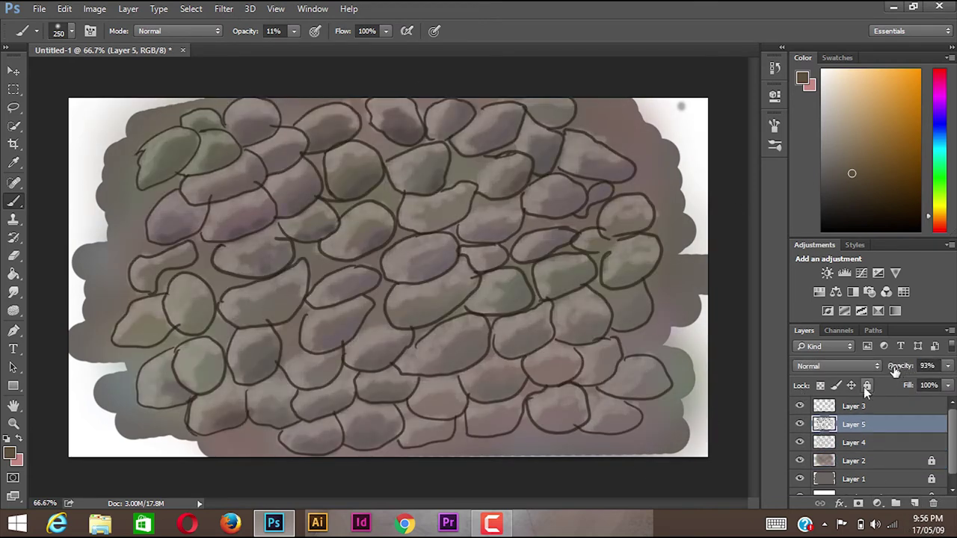
click(874, 426)
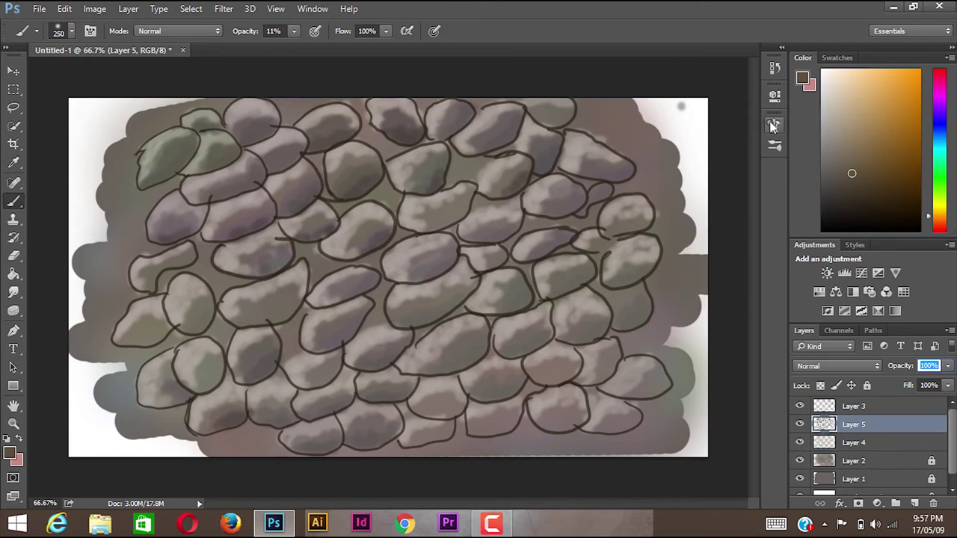
click(775, 126)
click(544, 116)
drag(517, 147, 516, 148)
drag(293, 31, 327, 47)
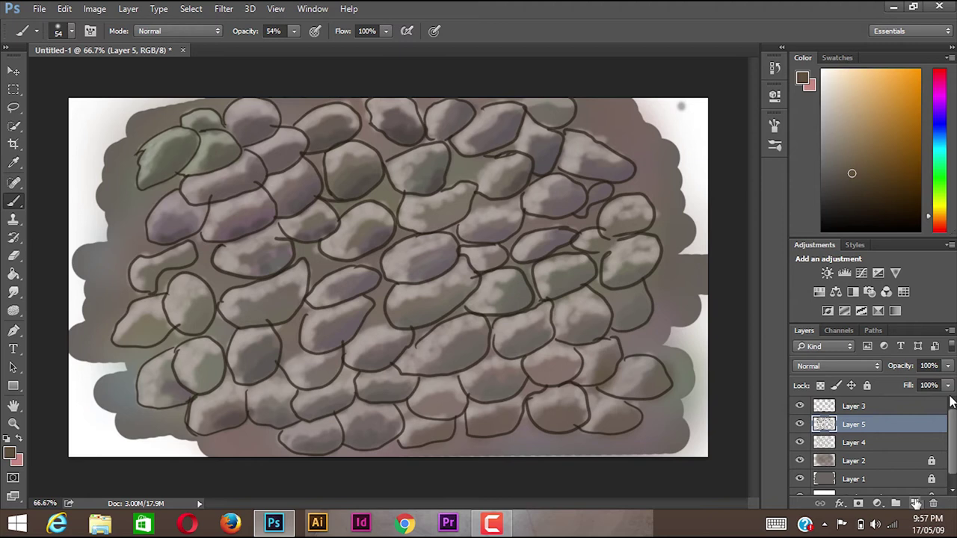
- Paint soft shading across the stones on new Layer 6, then add Layer 7 with a lower-opacity brush
key(ctrl+shift+alt+n)
mouse_move(366, 426)
mouse_down()
mouse_move(587, 325)
mouse_move(553, 238)
mouse_move(419, 305)
mouse_move(343, 284)
mouse_move(209, 367)
mouse_move(205, 311)
mouse_move(321, 231)
mouse_move(305, 260)
mouse_up()
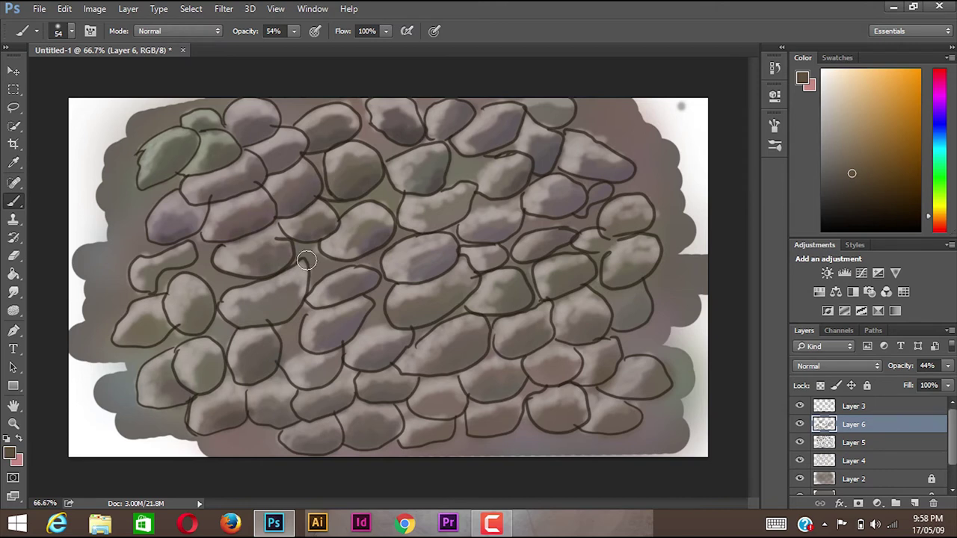
key(ctrl+shift+alt+n)
click(775, 125)
click(738, 113)
key(2)
key(6)
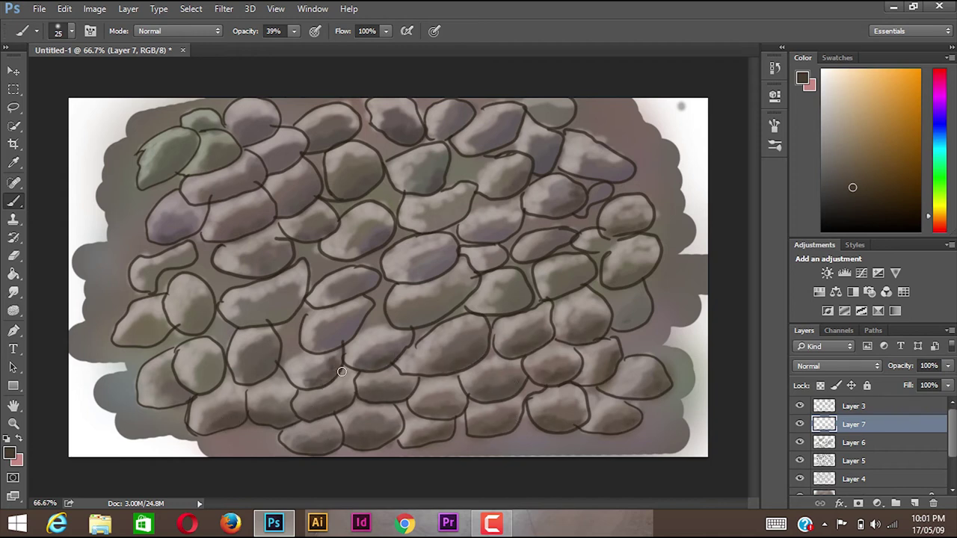
- Shade the lower, central and upper-right stones darker at 39% opacity
drag(276, 366, 171, 377)
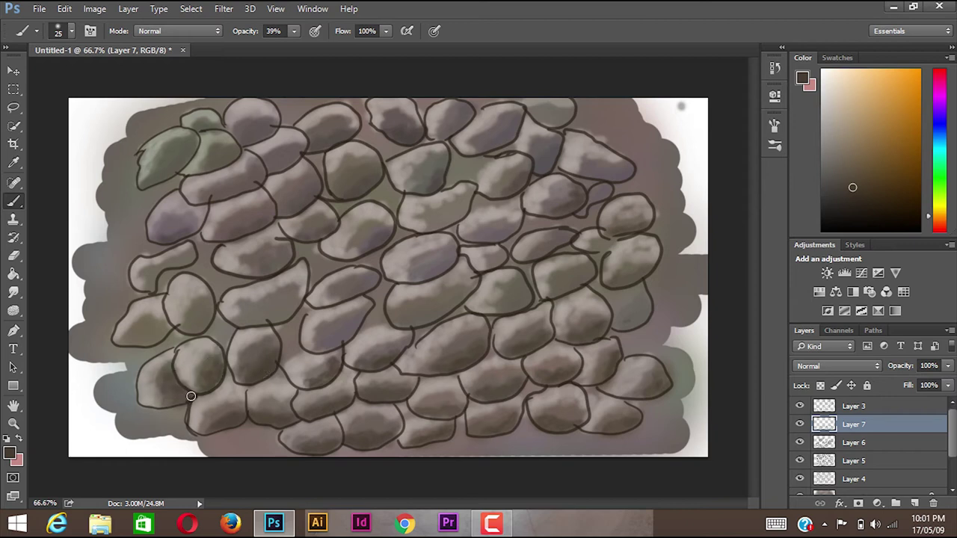
mouse_move(362, 318)
mouse_down()
mouse_move(342, 339)
mouse_move(421, 321)
mouse_move(466, 293)
mouse_move(581, 321)
mouse_move(615, 230)
mouse_move(568, 235)
mouse_up()
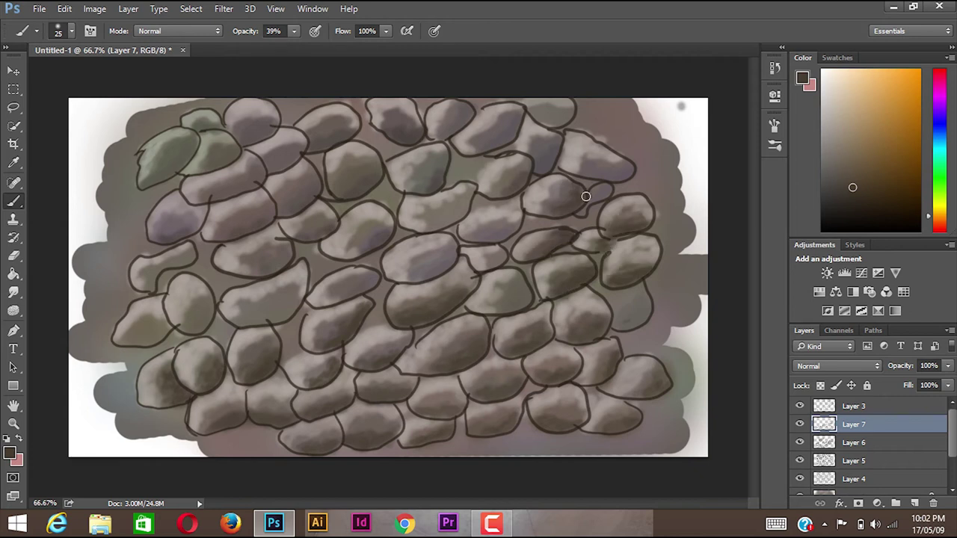
drag(586, 197, 625, 179)
drag(516, 223, 432, 276)
drag(373, 275, 271, 312)
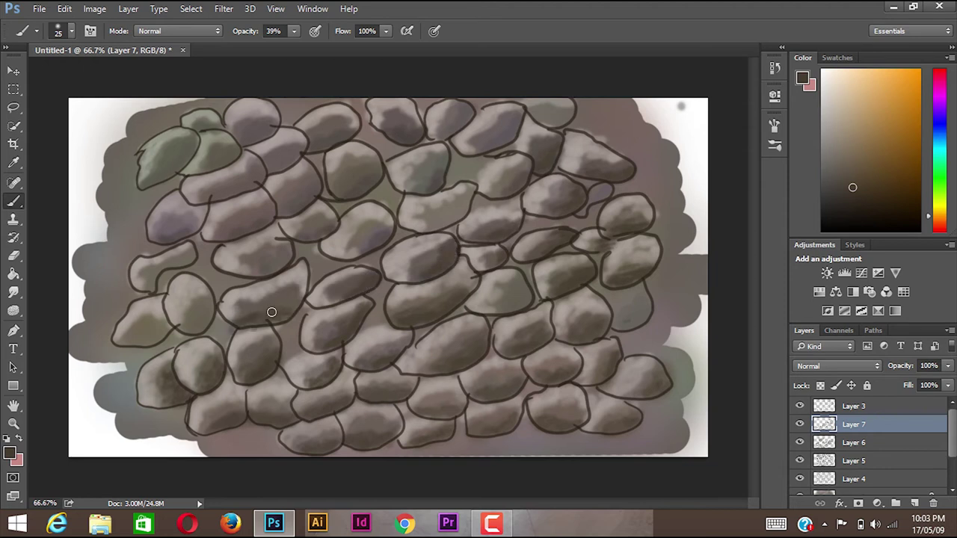
- Darken the lower-left, upper-right and left stones, then add a new Layer 8
mouse_move(211, 296)
mouse_down()
mouse_move(167, 336)
mouse_move(119, 340)
mouse_up()
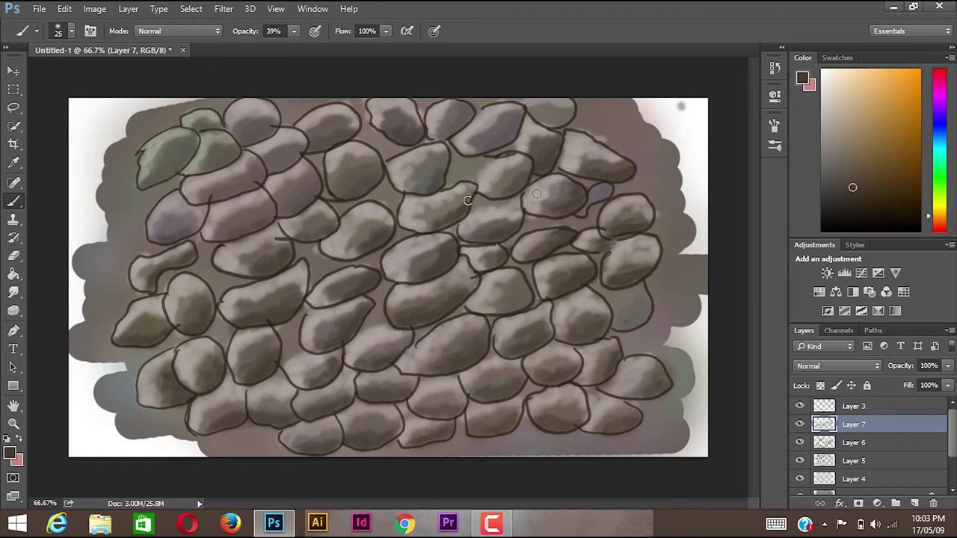
drag(536, 193, 541, 107)
drag(250, 219, 155, 228)
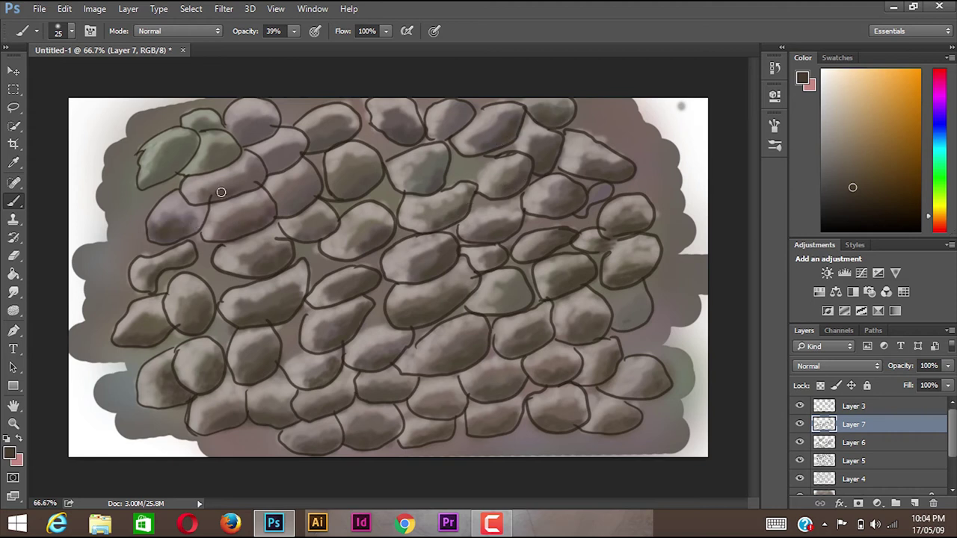
drag(243, 130, 256, 133)
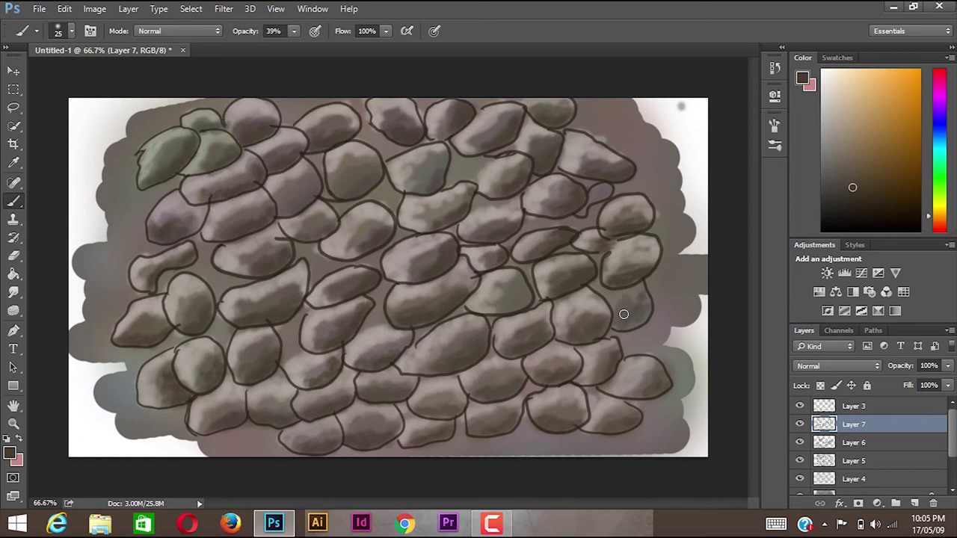
key(ctrl+shift+alt+n)
- Brush light grey highlights at 72% opacity over the upper-left, upper-middle and upper-right stones
drag(148, 173, 188, 135)
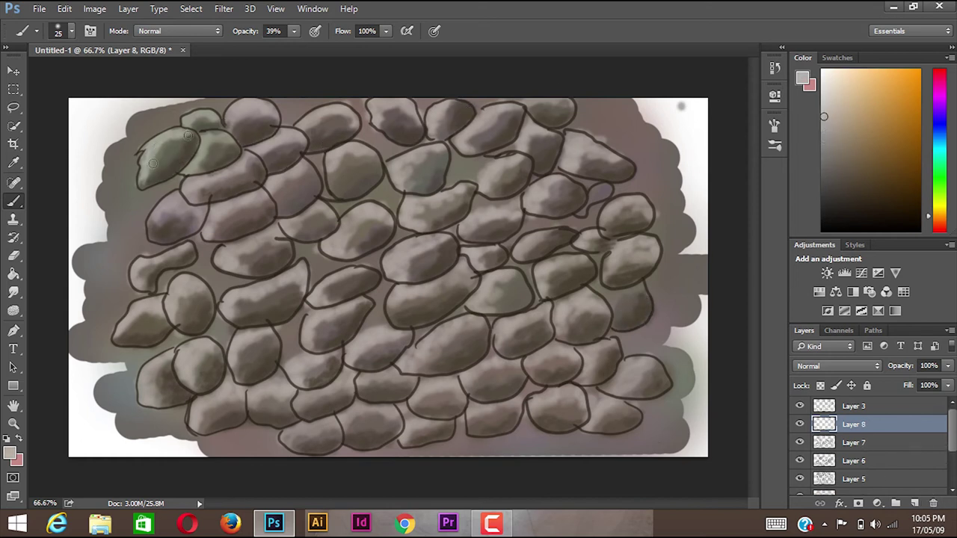
drag(224, 161, 192, 162)
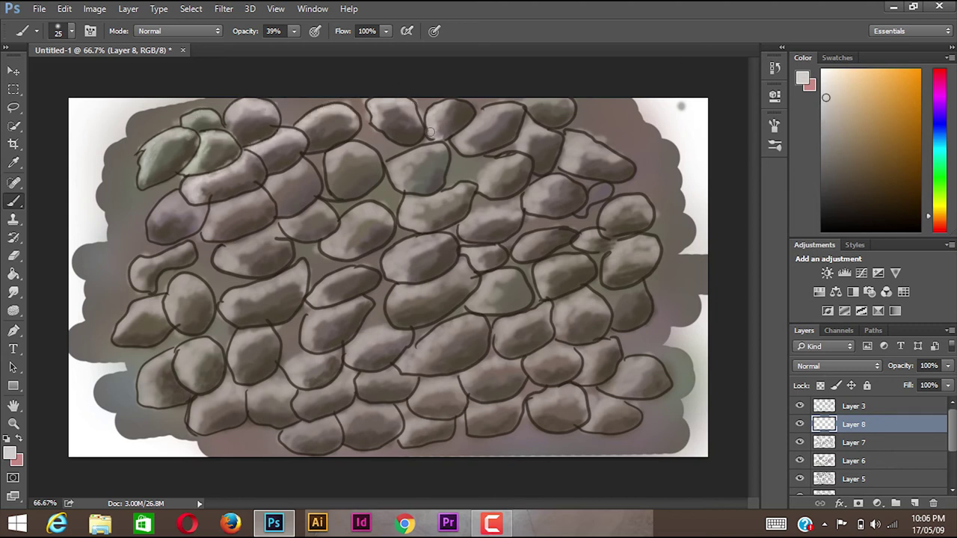
drag(514, 110, 458, 137)
mouse_move(287, 177)
mouse_down()
mouse_move(322, 219)
mouse_move(232, 254)
mouse_move(260, 189)
mouse_move(189, 210)
mouse_move(352, 224)
mouse_move(383, 213)
mouse_move(384, 103)
mouse_up()
mouse_move(406, 212)
mouse_down()
mouse_move(459, 190)
mouse_move(496, 216)
mouse_move(568, 153)
mouse_move(515, 255)
mouse_move(381, 254)
mouse_move(306, 288)
mouse_move(165, 306)
mouse_move(140, 284)
mouse_move(224, 350)
mouse_move(328, 351)
mouse_move(558, 305)
mouse_move(605, 314)
mouse_move(643, 247)
mouse_up()
mouse_move(263, 147)
mouse_down()
mouse_move(157, 161)
mouse_move(187, 200)
mouse_up()
- Highlight the lower-left, central and lower-right stones
mouse_move(150, 377)
mouse_down()
mouse_move(255, 389)
mouse_move(308, 378)
mouse_up()
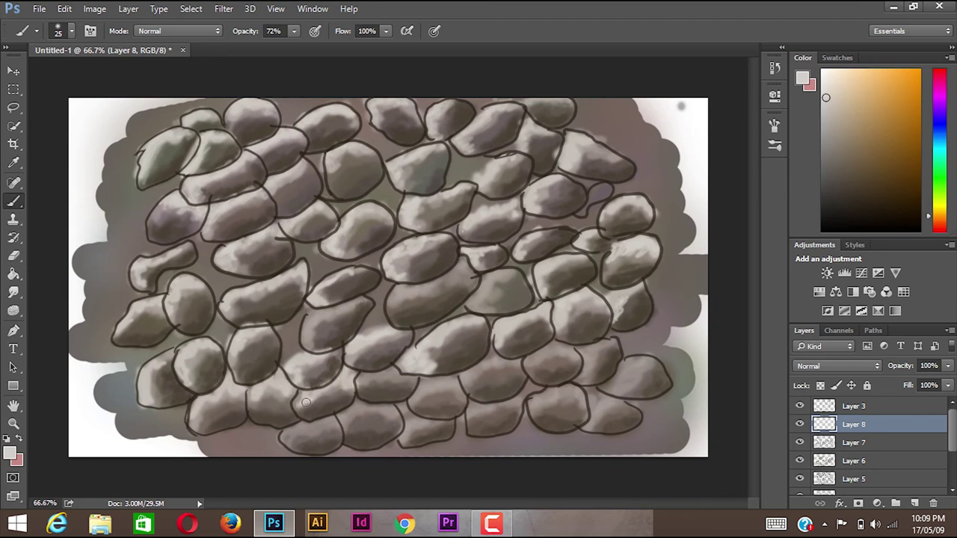
drag(408, 290, 471, 272)
drag(362, 275, 321, 290)
drag(359, 374, 471, 377)
mouse_move(524, 363)
mouse_down()
mouse_move(591, 354)
mouse_move(635, 370)
mouse_up()
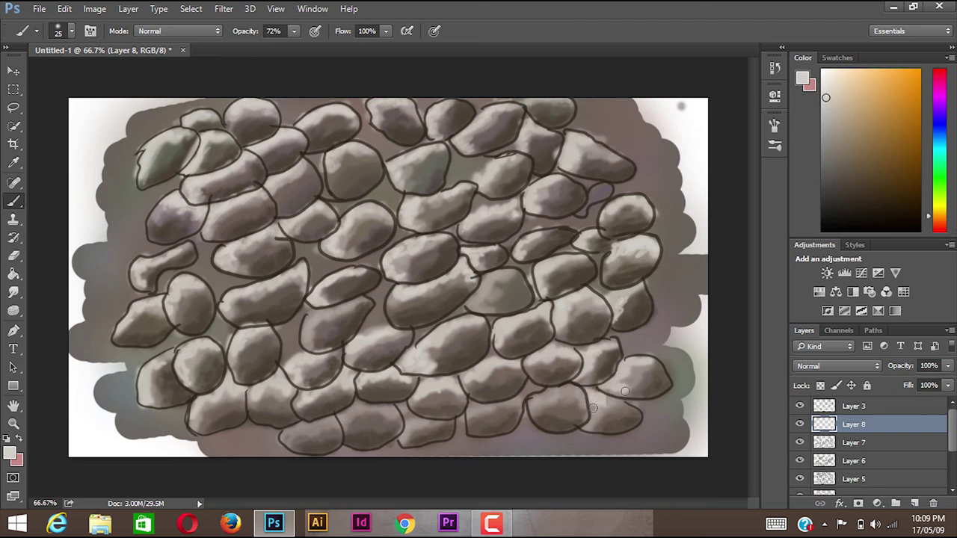
- Lighten the remaining lower stones and pick dark grey as the paint colour
drag(591, 411, 538, 393)
mouse_move(396, 407)
mouse_down()
mouse_move(314, 419)
mouse_move(476, 411)
mouse_move(497, 343)
mouse_up()
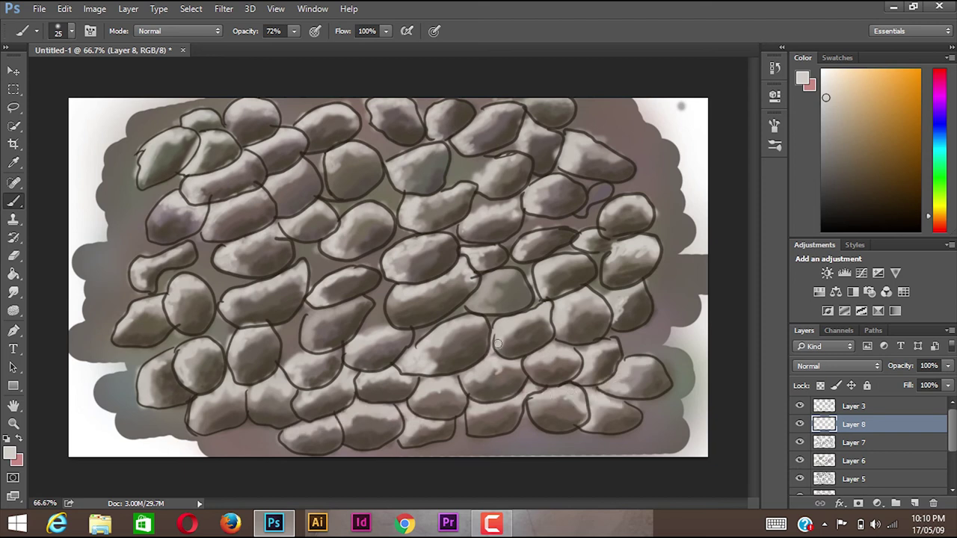
drag(486, 287, 482, 303)
drag(284, 275, 179, 326)
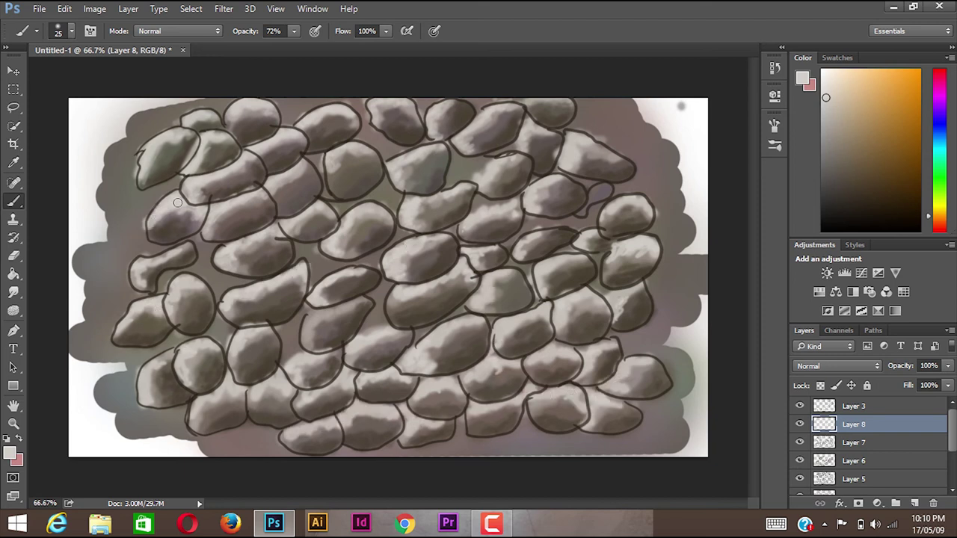
alt+click(613, 438)
- On new Layer 9, paint dark grey grout into the top-row, left and centre gaps
click(914, 503)
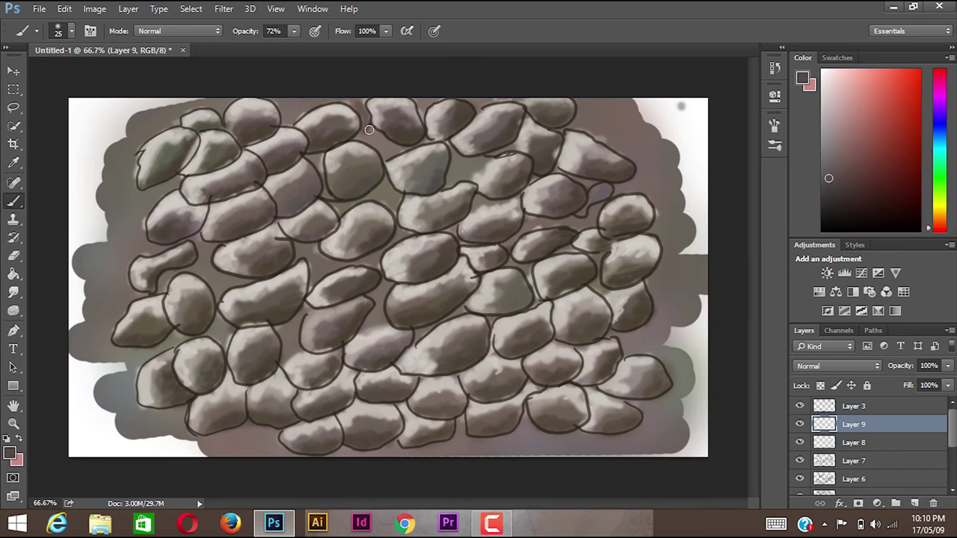
drag(367, 127, 269, 94)
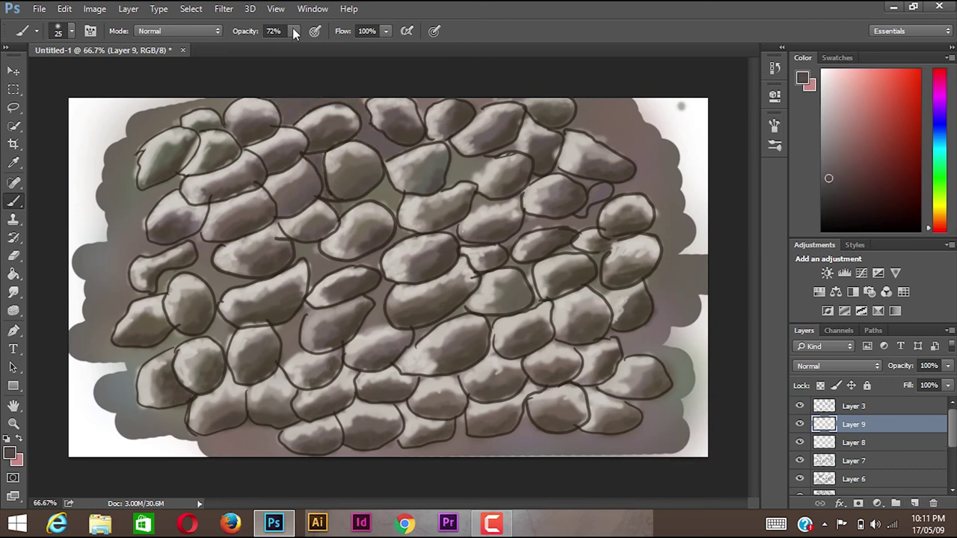
drag(353, 202, 348, 95)
drag(142, 184, 237, 283)
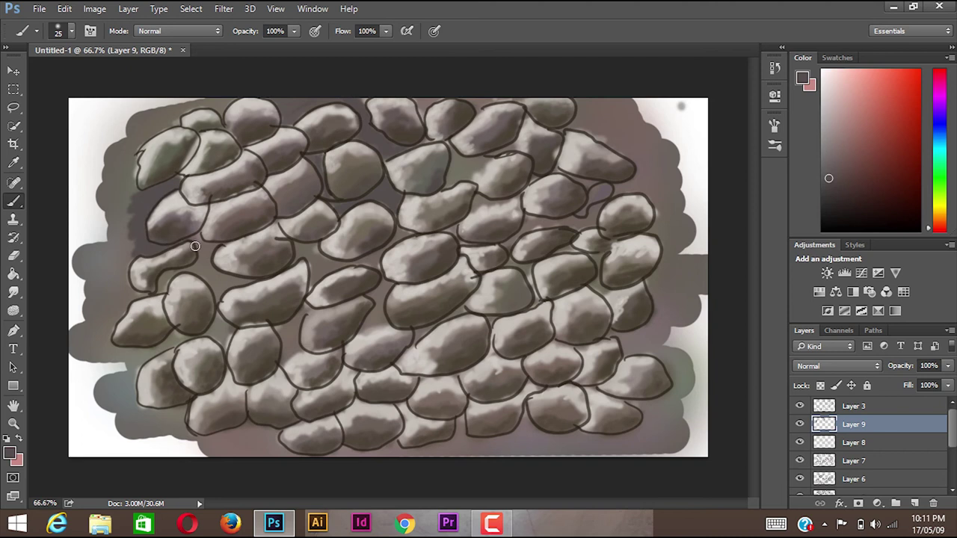
mouse_move(166, 289)
mouse_down()
mouse_move(228, 331)
mouse_move(149, 342)
mouse_move(134, 404)
mouse_up()
mouse_move(292, 314)
mouse_down()
mouse_move(379, 323)
mouse_move(367, 288)
mouse_move(299, 254)
mouse_up()
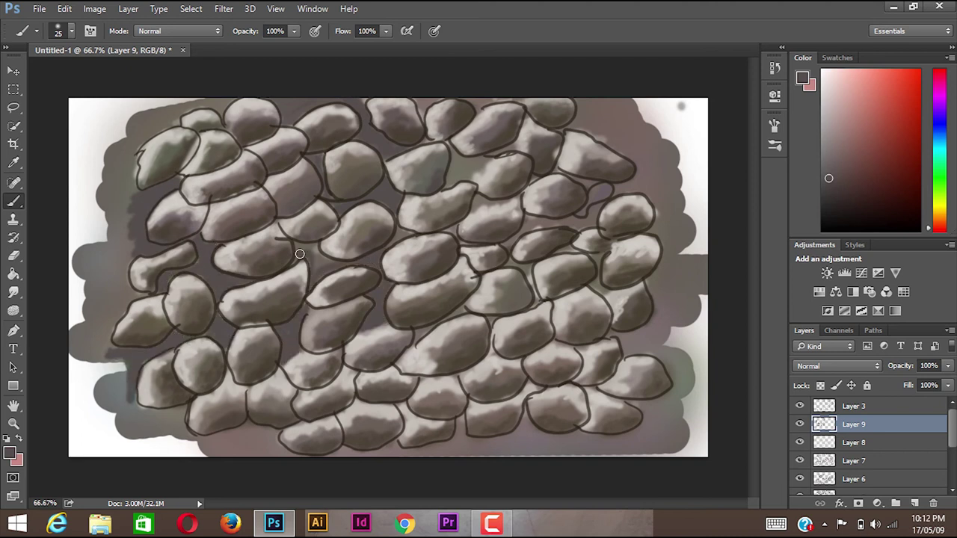
- Fill the central and right-side gaps with grout up to the top edge
mouse_move(392, 211)
mouse_down()
mouse_move(466, 157)
mouse_move(516, 149)
mouse_up()
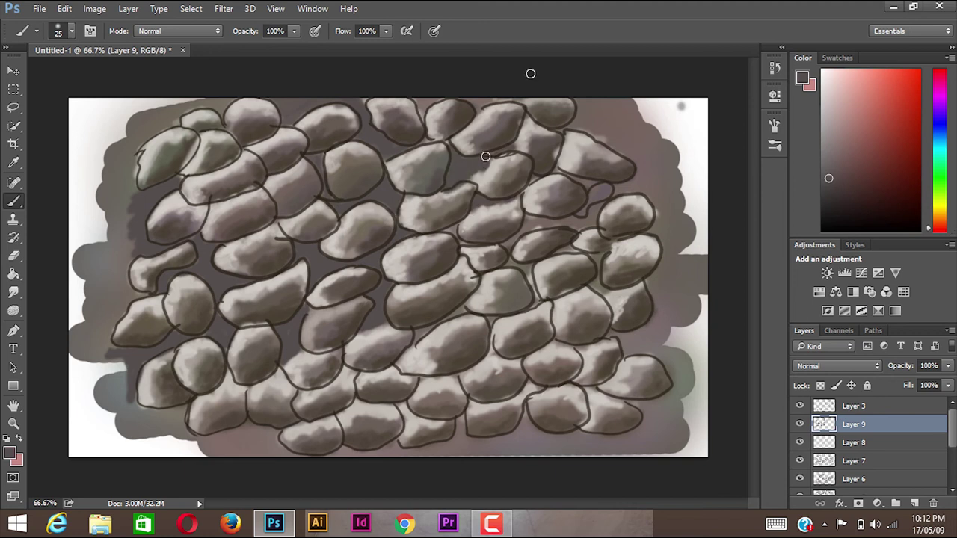
drag(498, 105, 381, 94)
drag(527, 228, 581, 179)
mouse_move(594, 117)
mouse_down()
mouse_move(643, 187)
mouse_move(660, 241)
mouse_move(651, 331)
mouse_move(677, 388)
mouse_move(600, 441)
mouse_move(551, 442)
mouse_move(636, 442)
mouse_move(529, 384)
mouse_move(262, 430)
mouse_move(240, 456)
mouse_move(456, 442)
mouse_up()
- Paint grout along the right and left wall edges, then toggle the grout layer to compare
mouse_move(647, 131)
mouse_down()
mouse_move(679, 102)
mouse_move(657, 342)
mouse_up()
mouse_move(134, 195)
mouse_down()
mouse_move(187, 105)
mouse_move(101, 217)
mouse_move(112, 329)
mouse_move(83, 250)
mouse_move(113, 396)
mouse_move(200, 439)
mouse_up()
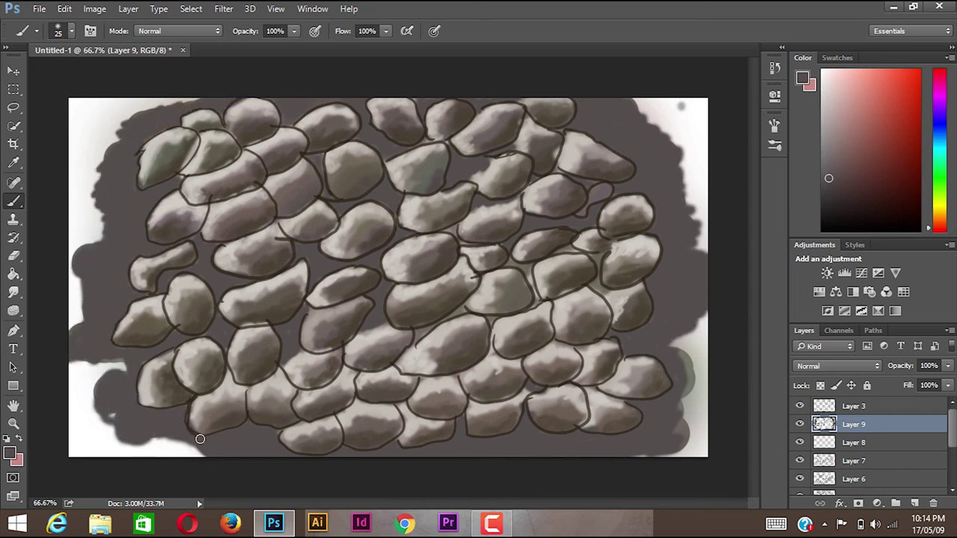
click(799, 424)
click(859, 406)
alt+click(441, 315)
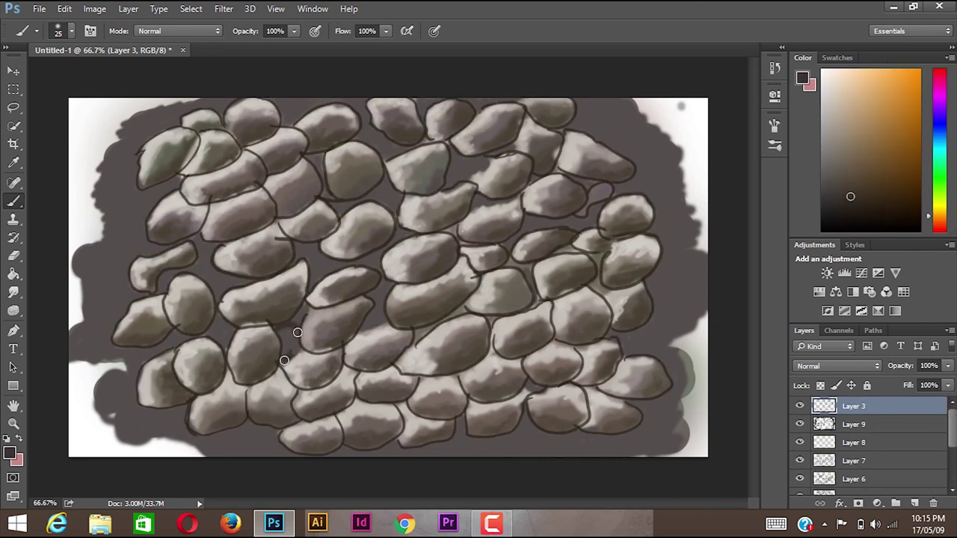
- Undo the last grout stroke, select Layer 7, and set a 15 px brush
key(ctrl+z)
key(bracketleft)
key(bracketleft)
key(bracketright)
key(bracketright)
key(bracketright)
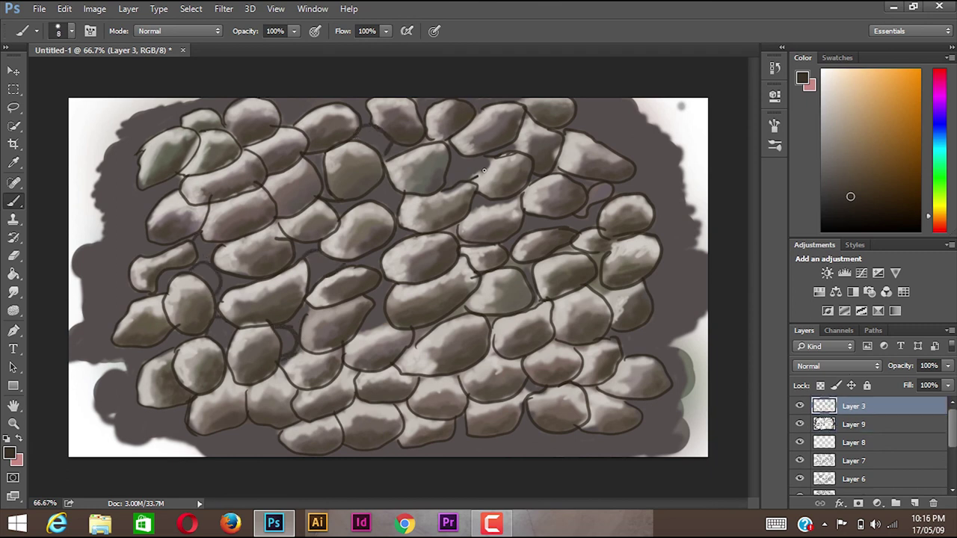
click(854, 442)
click(854, 461)
click(775, 145)
click(284, 352)
- Hide the Layer 9 grout and try mid grey, lighter grey and near-black paint colours
click(800, 424)
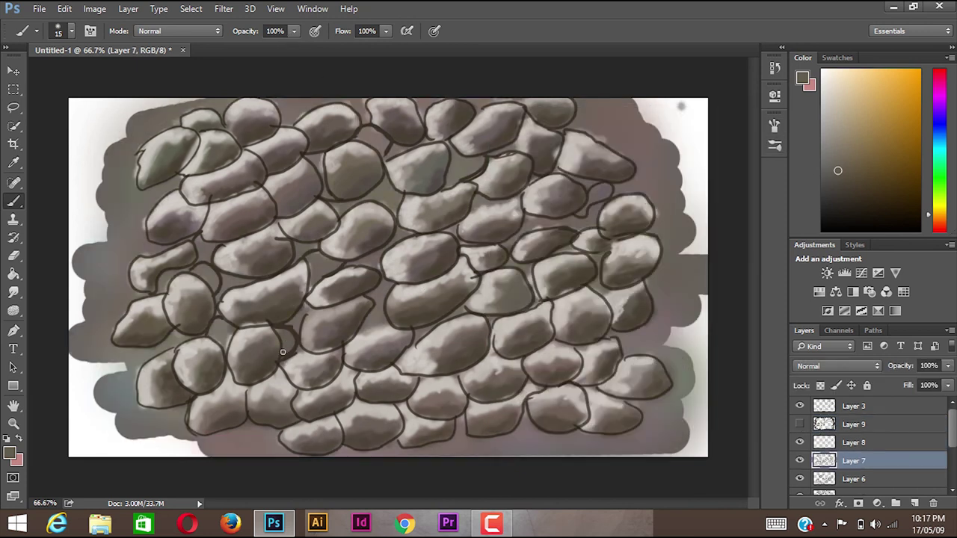
click(833, 169)
click(830, 142)
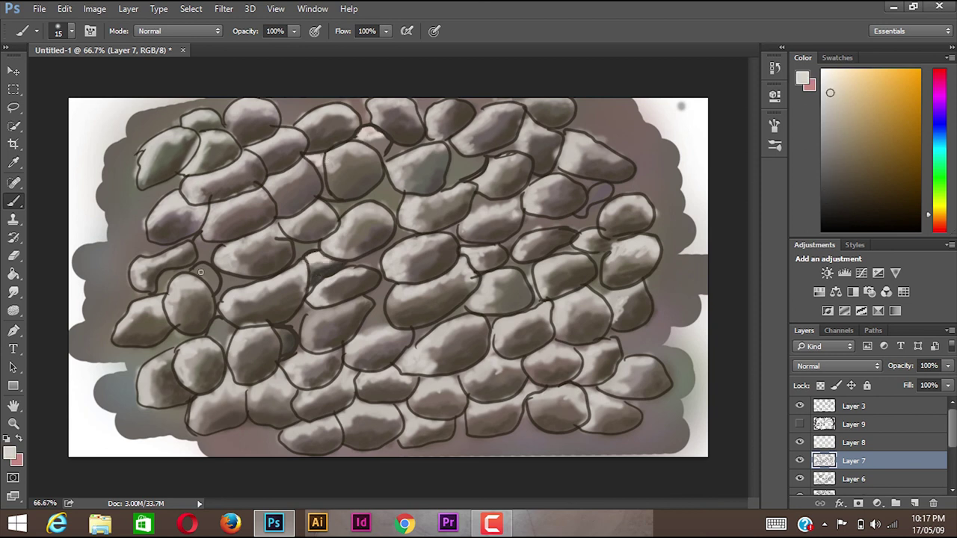
alt+click(219, 336)
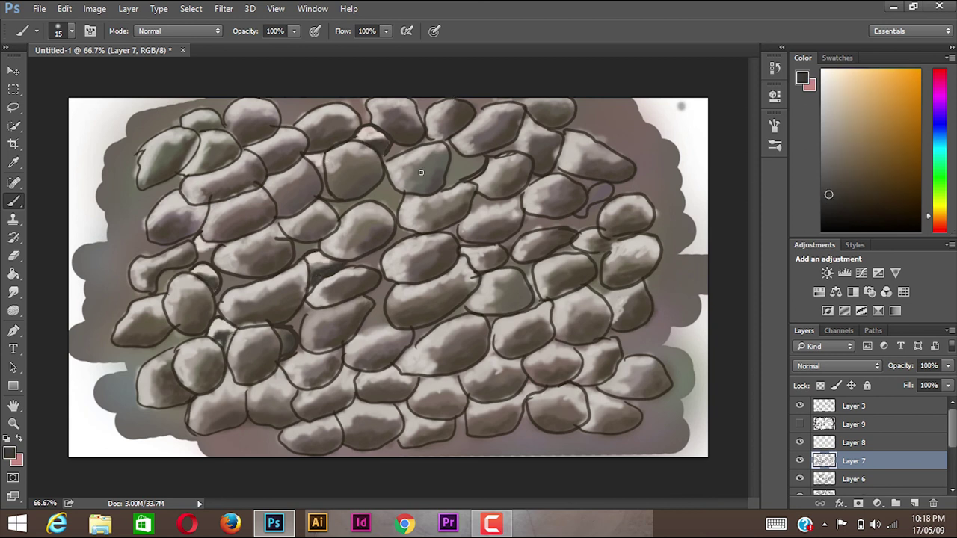
- Show and select Layer 9, then erase grout from the central, left and top gaps at 100% opacity
click(799, 423)
click(854, 424)
key(e)
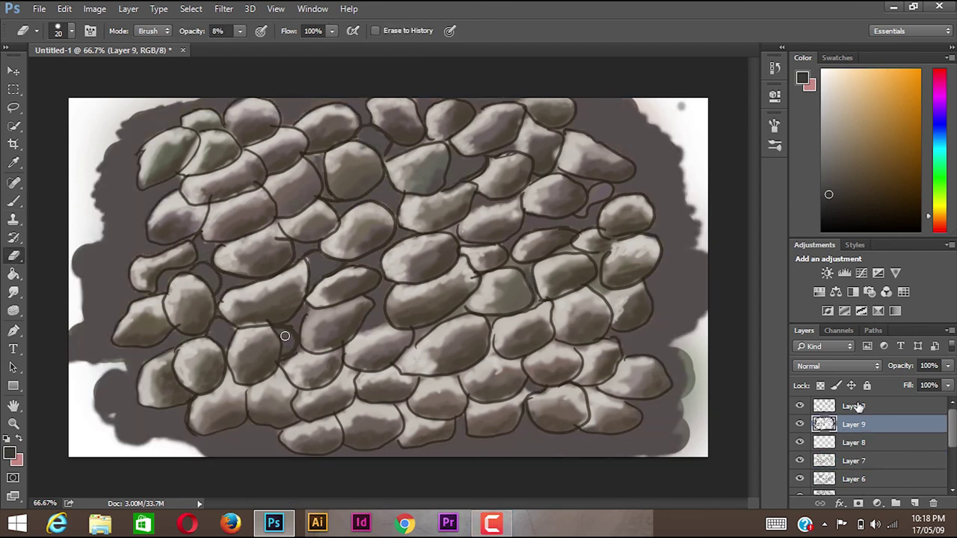
drag(326, 262, 314, 171)
drag(366, 138, 201, 251)
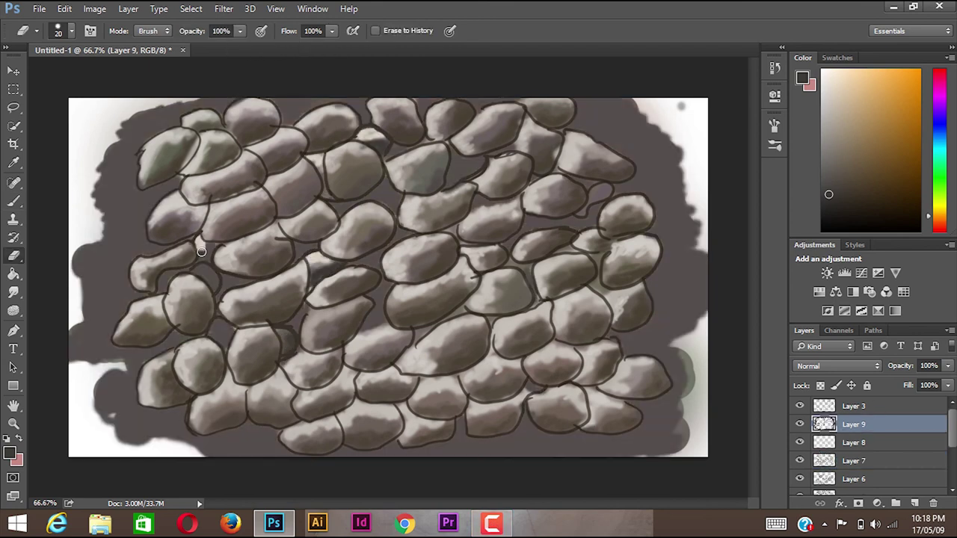